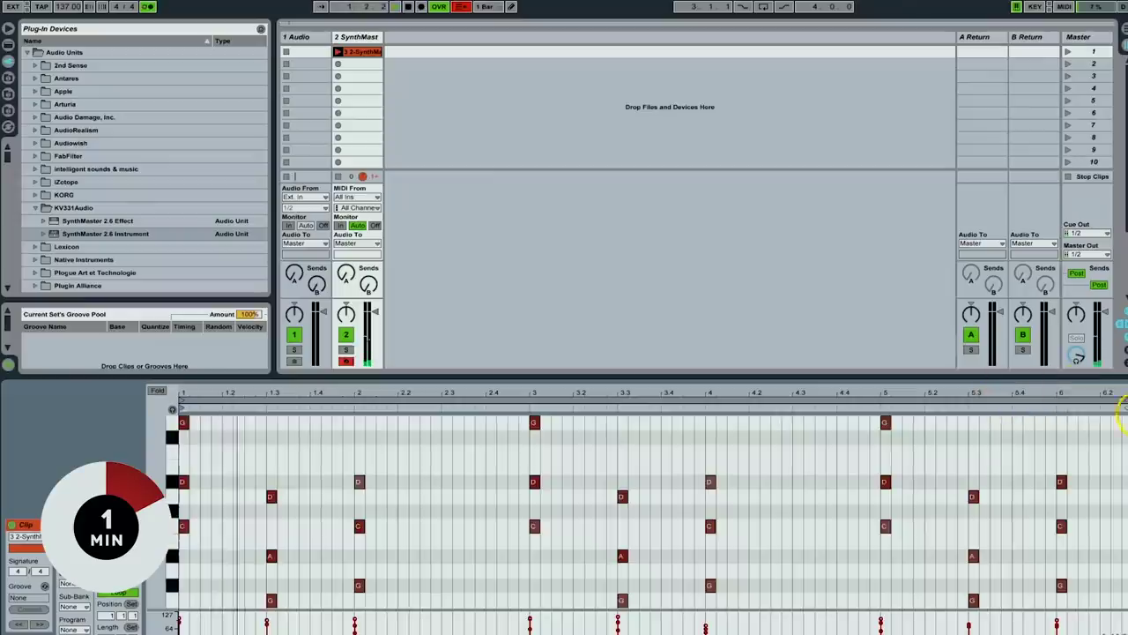
Loop the track 2 clip over four bars and record an eight-bar melody clip on the third track.
{"action": "left_click_drag", "start_coordinate": [1124, 407], "coordinate": [883, 423]}
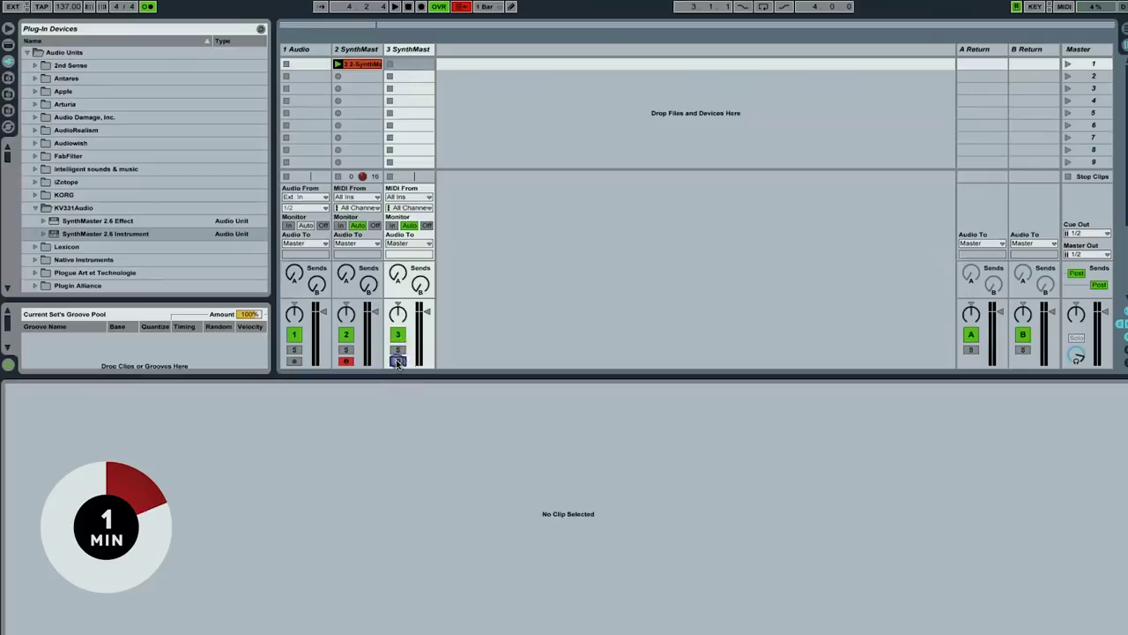
{"action": "left_click", "coordinate": [410, 141]}
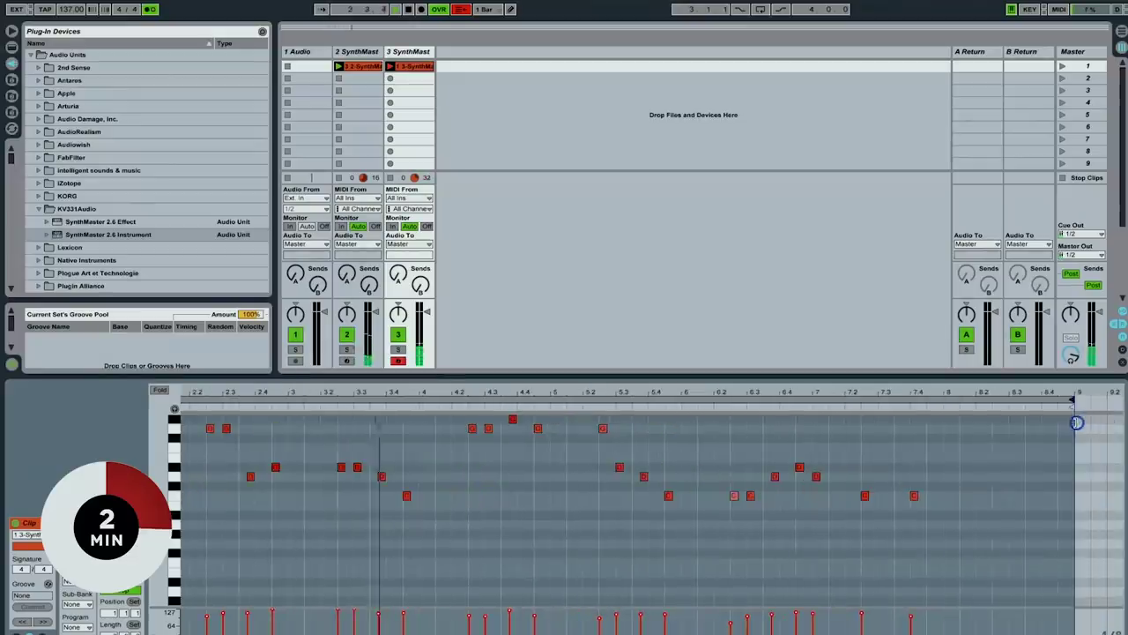
{"action": "left_click", "coordinate": [756, 429]}
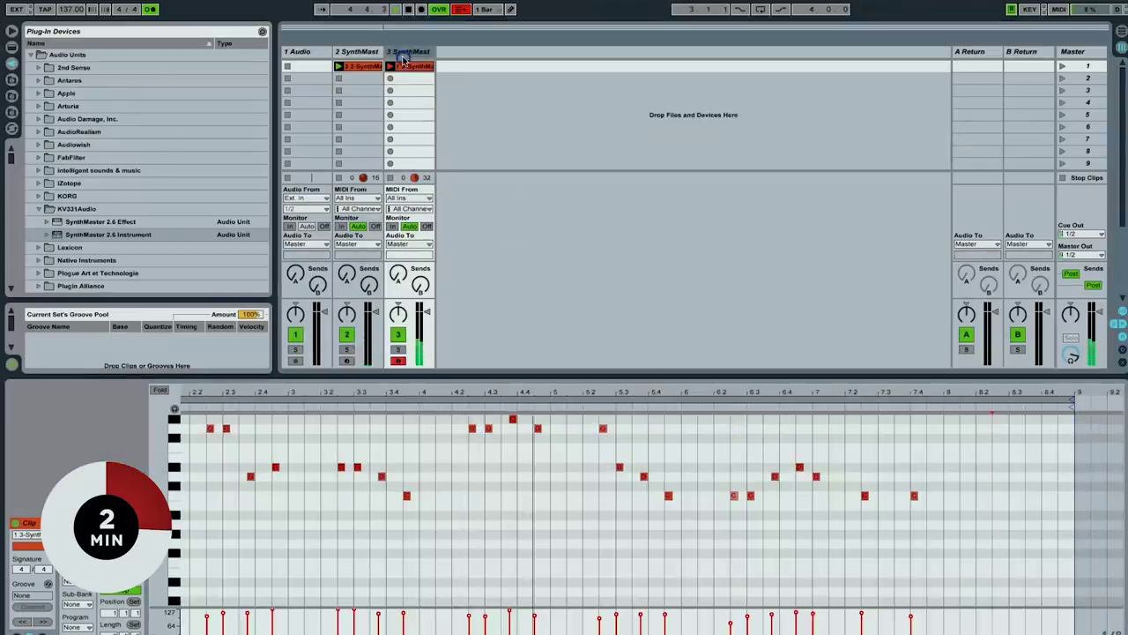
Add a new MIDI track and load the SynthMaster 2.6 Instrument on it.
{"action": "key", "text": "ctrl+shift+t"}
{"action": "left_click", "coordinate": [390, 99]}
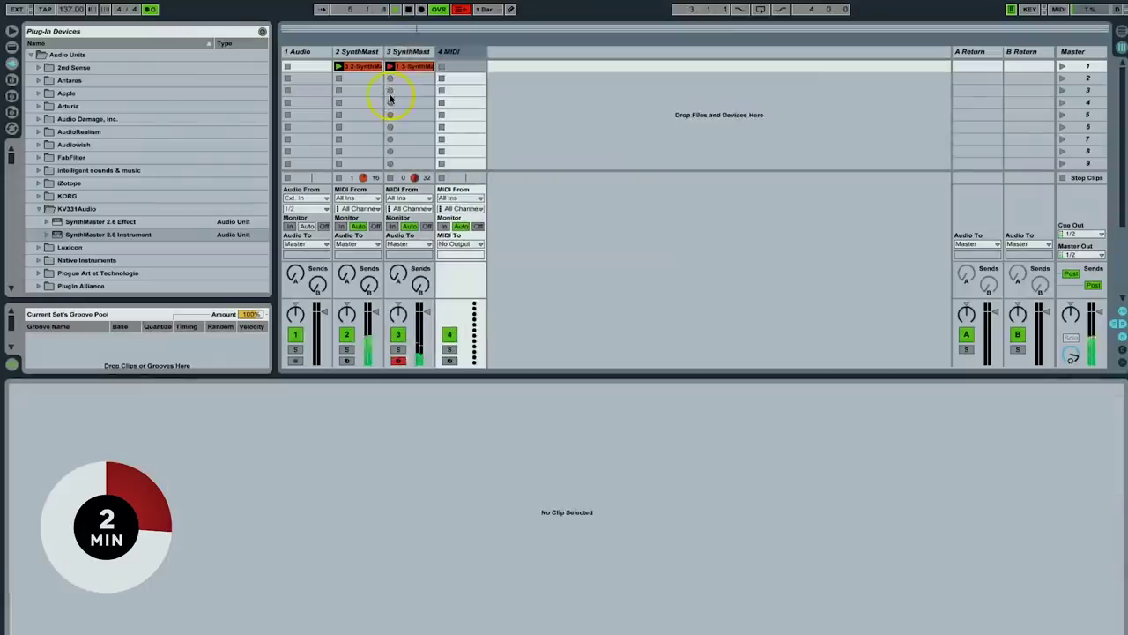
{"action": "double_click", "coordinate": [109, 234]}
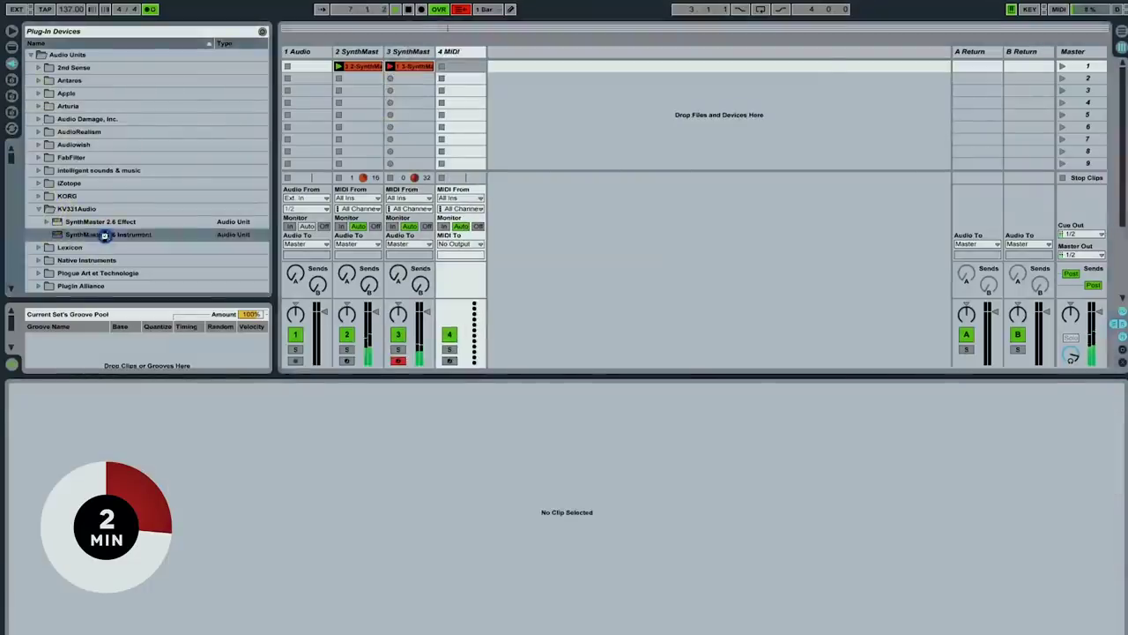
Filter the SynthMaster presets to Strings and load Tron400 Viloin Trio1.
{"action": "left_click", "coordinate": [151, 100]}
{"action": "left_click", "coordinate": [168, 319]}
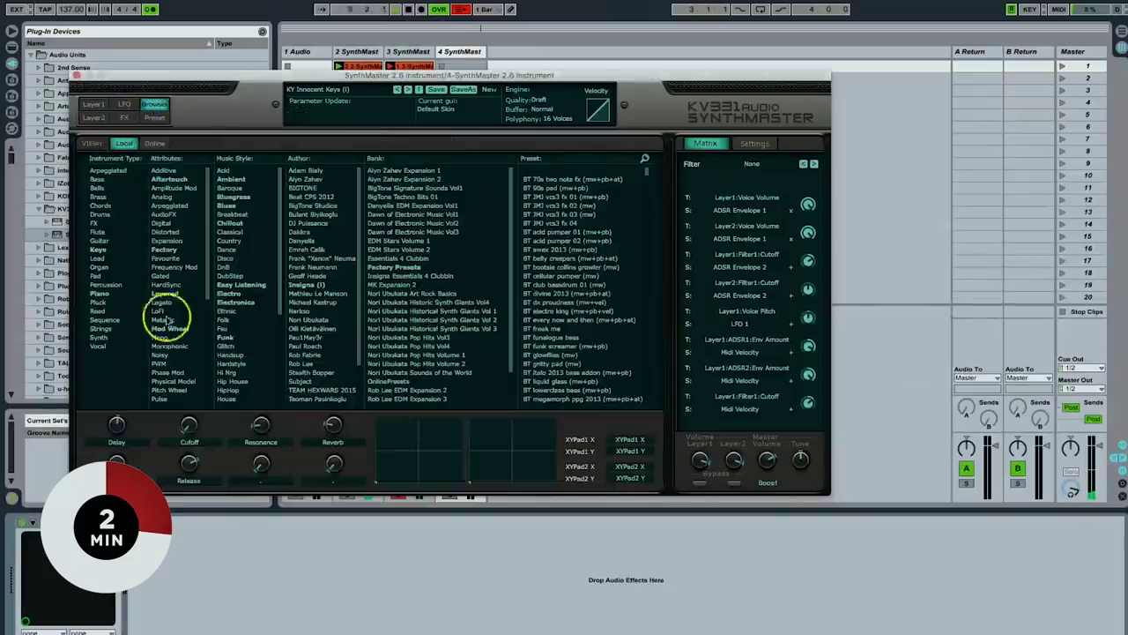
{"action": "left_click", "coordinate": [104, 328]}
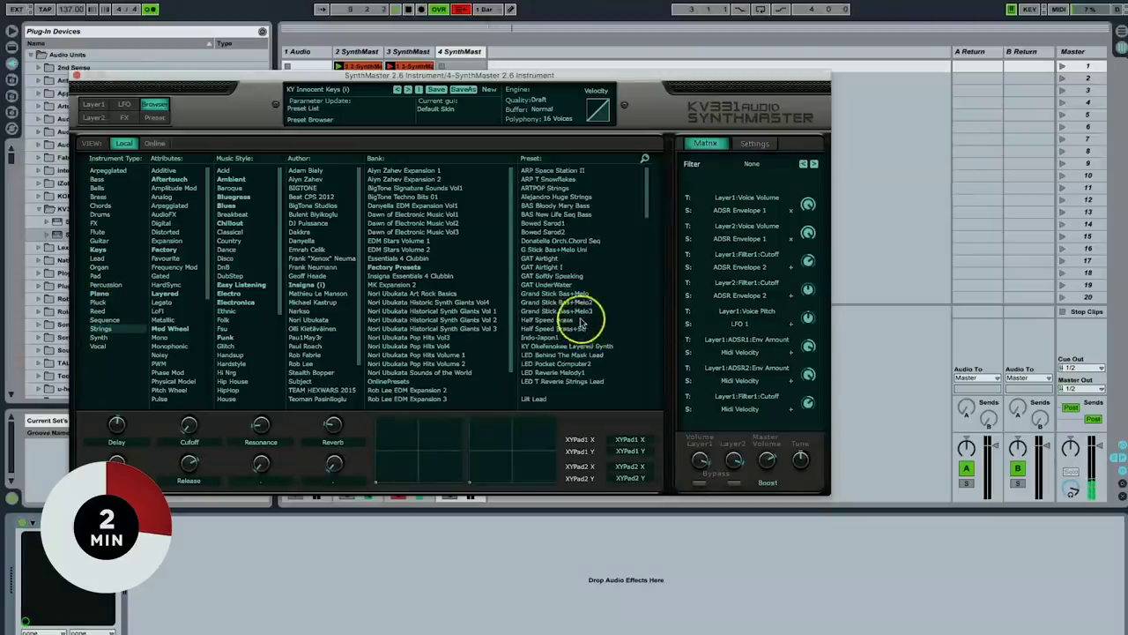
{"action": "scroll", "coordinate": [581, 326], "scroll_direction": "down", "scroll_amount": 10}
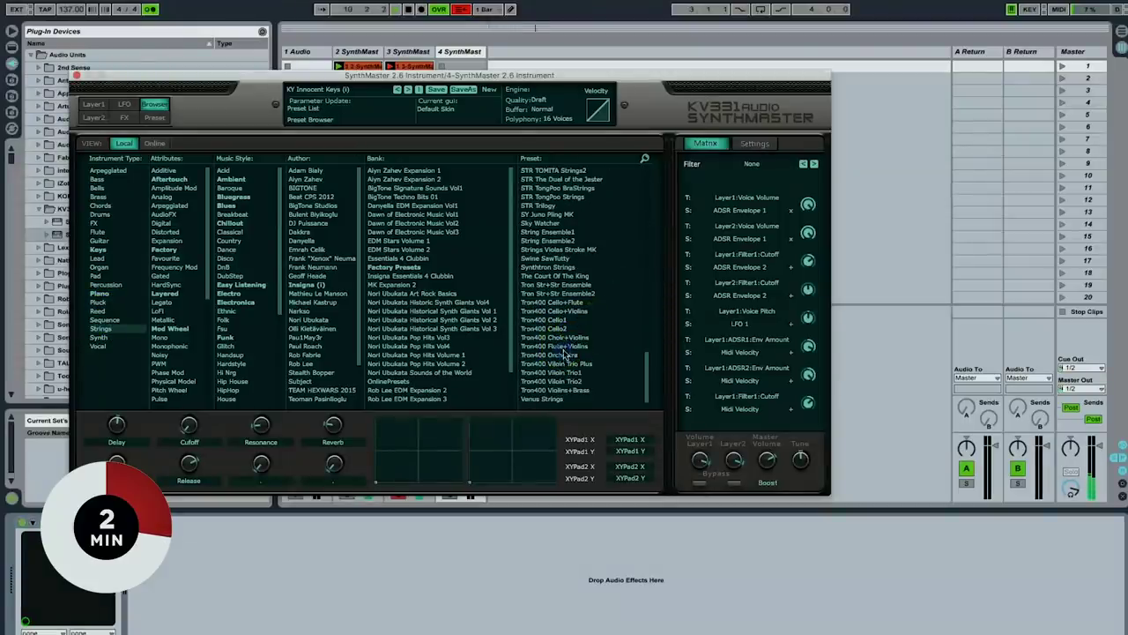
{"action": "left_click", "coordinate": [551, 354]}
{"action": "left_click", "coordinate": [570, 373]}
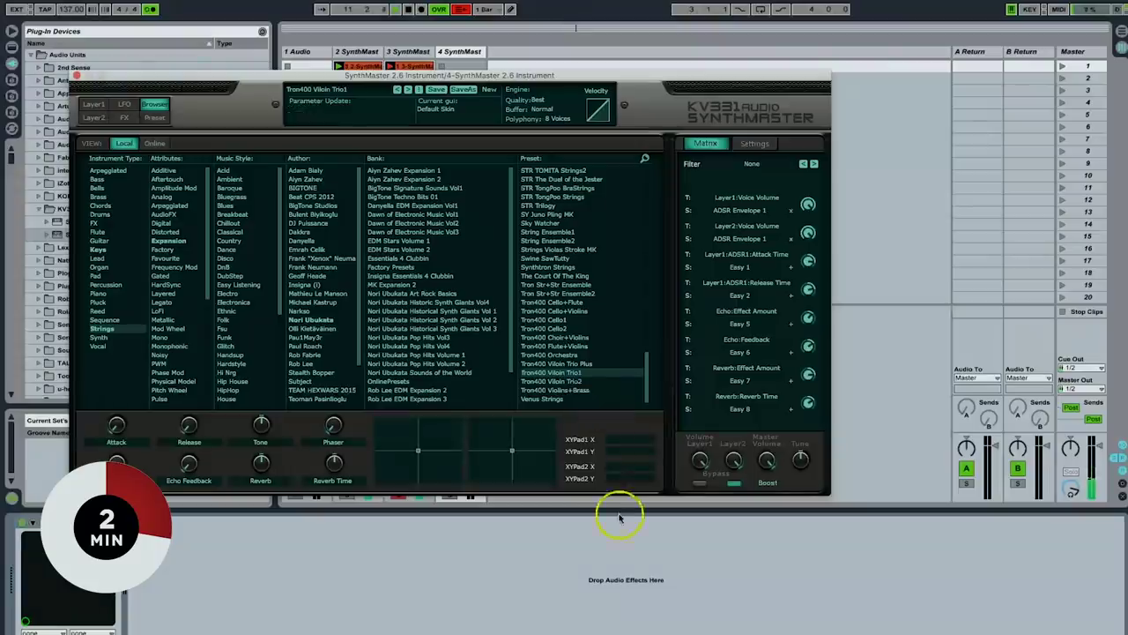
Arm the fourth track for recording, moving the synth window aside and closing it.
{"action": "left_click", "coordinate": [434, 12]}
{"action": "left_click_drag", "start_coordinate": [139, 75], "coordinate": [628, 162]}
{"action": "left_click", "coordinate": [449, 449]}
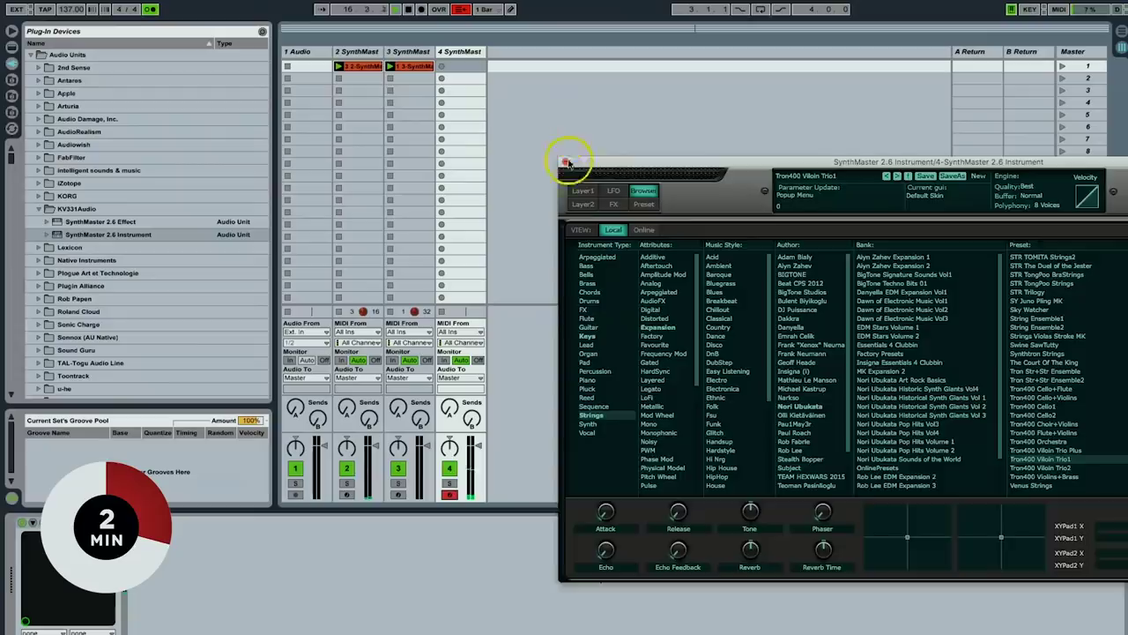
{"action": "left_click", "coordinate": [564, 162]}
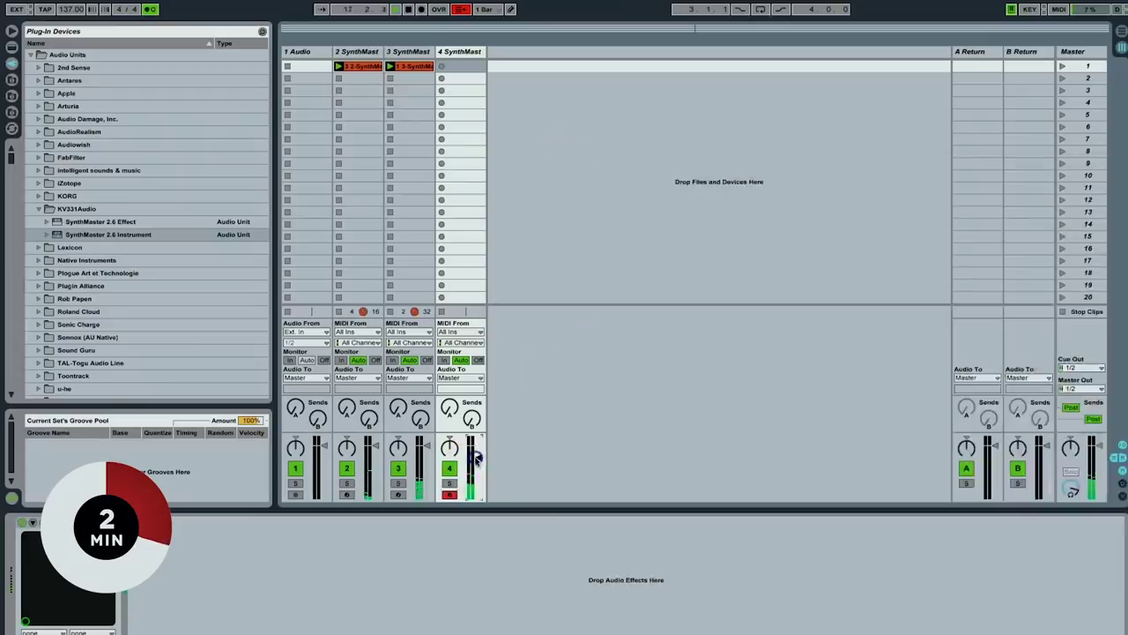
Load the Ranger Verb Bus rack from the +Swimful audio effect racks onto return track A.
{"action": "left_click", "coordinate": [12, 31]}
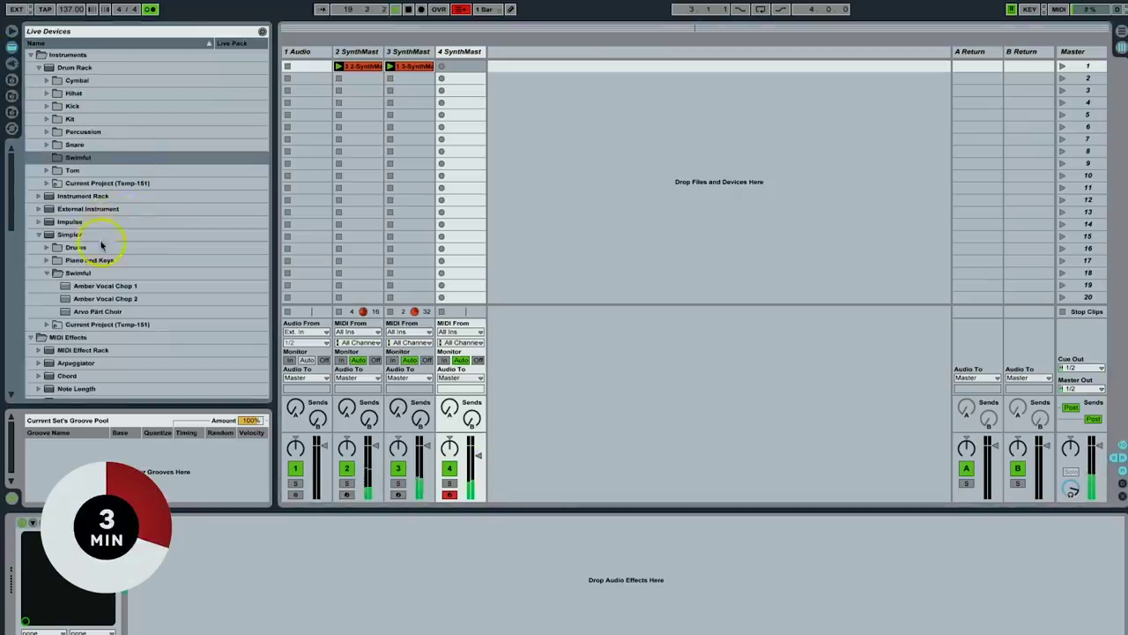
{"action": "left_click", "coordinate": [48, 159]}
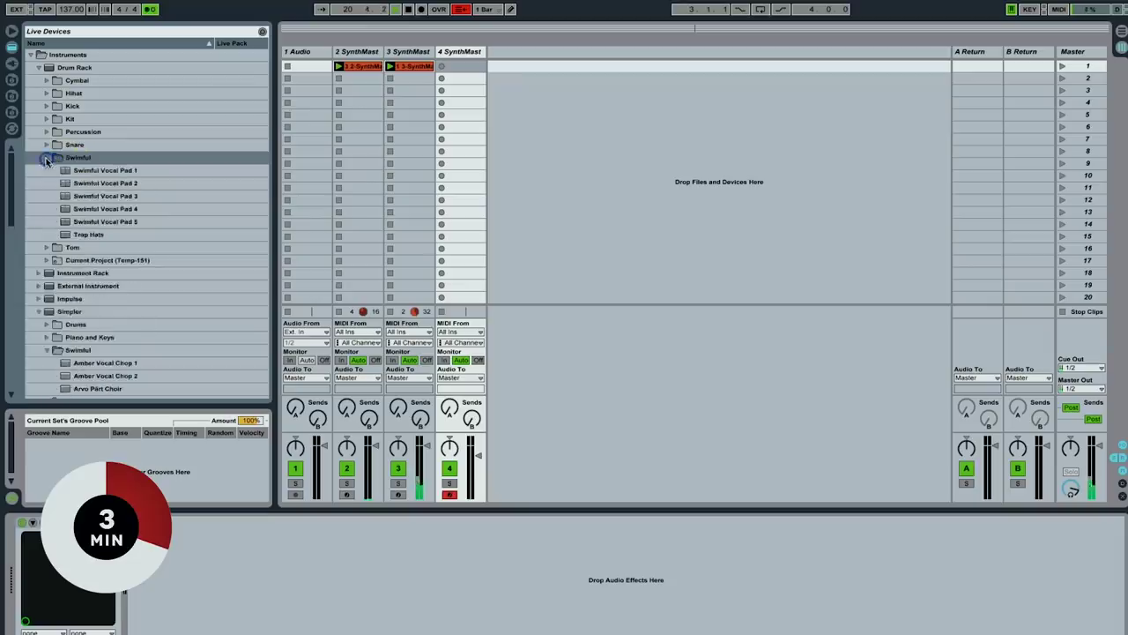
{"action": "left_click", "coordinate": [48, 159]}
{"action": "scroll", "coordinate": [80, 220], "scroll_direction": "down", "scroll_amount": 10}
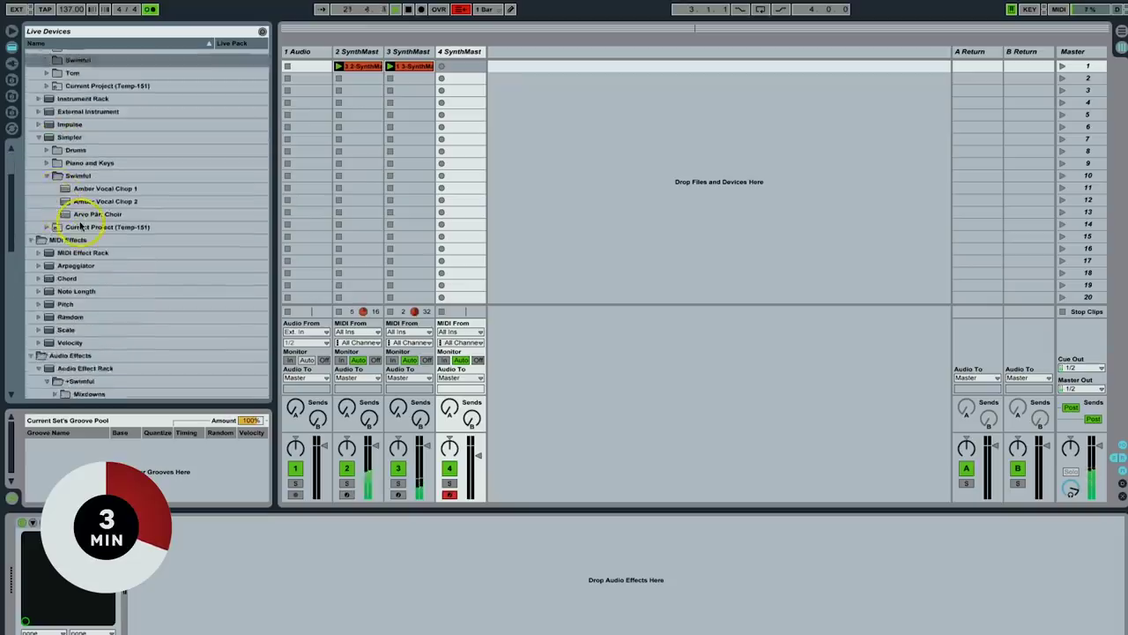
{"action": "left_click", "coordinate": [79, 223]}
{"action": "scroll", "coordinate": [79, 225], "scroll_direction": "down", "scroll_amount": 3}
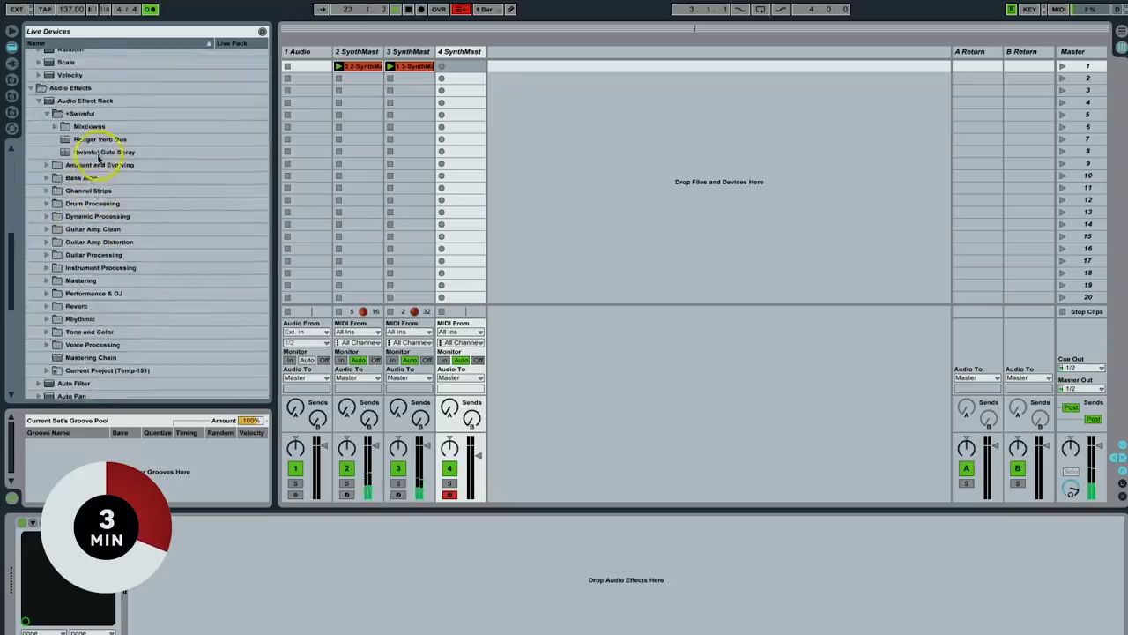
{"action": "left_click_drag", "start_coordinate": [97, 140], "coordinate": [692, 128]}
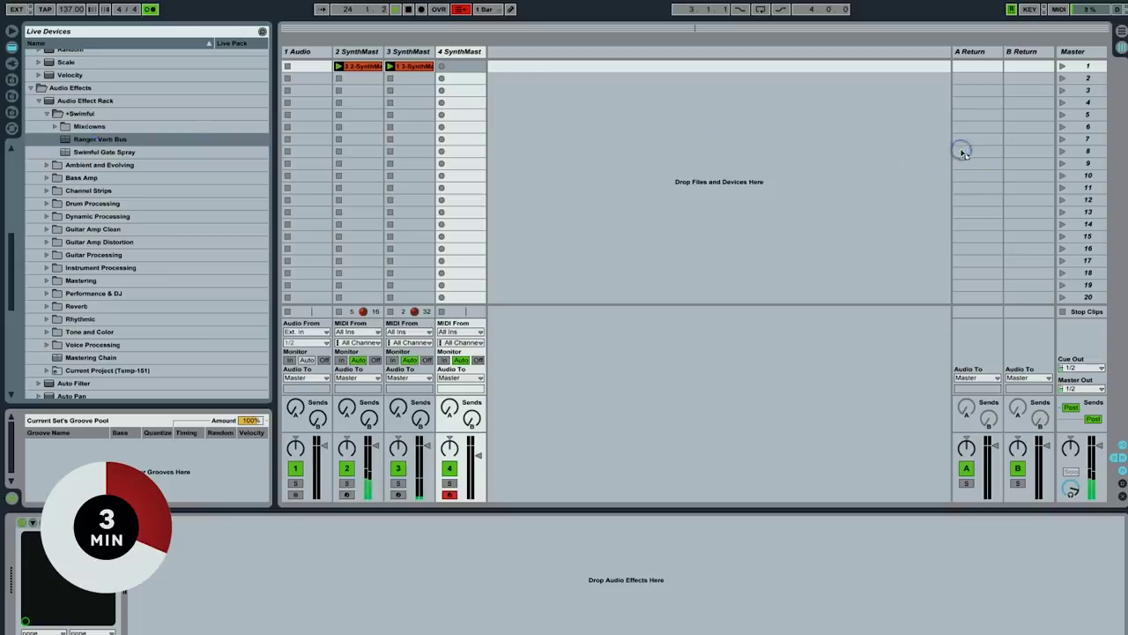
{"action": "left_click_drag", "start_coordinate": [963, 153], "coordinate": [965, 159]}
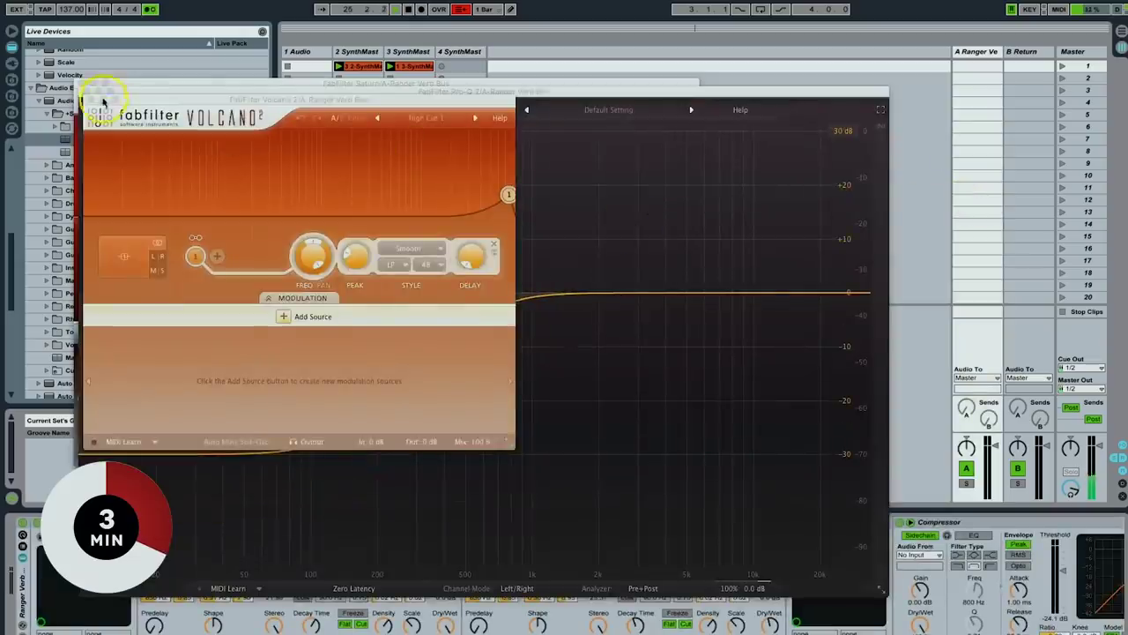
Close the reverb rack's plug-in windows and raise the fourth track's send to return A.
{"action": "left_click", "coordinate": [92, 93]}
{"action": "left_click", "coordinate": [91, 94]}
{"action": "left_click", "coordinate": [91, 94]}
{"action": "left_click", "coordinate": [91, 93]}
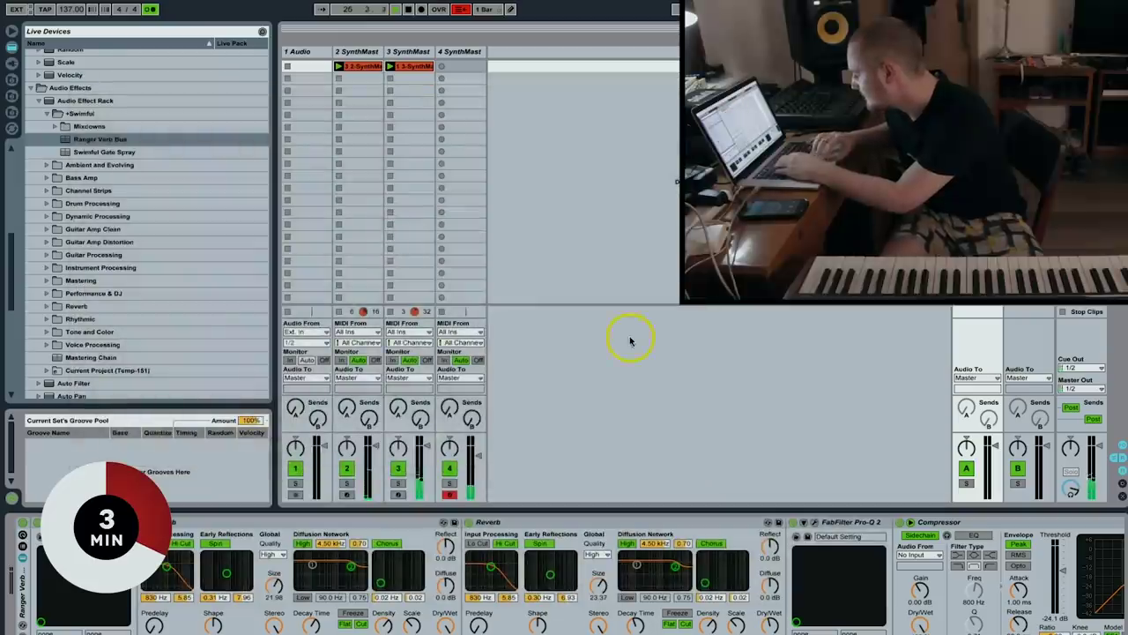
{"action": "left_click", "coordinate": [450, 407]}
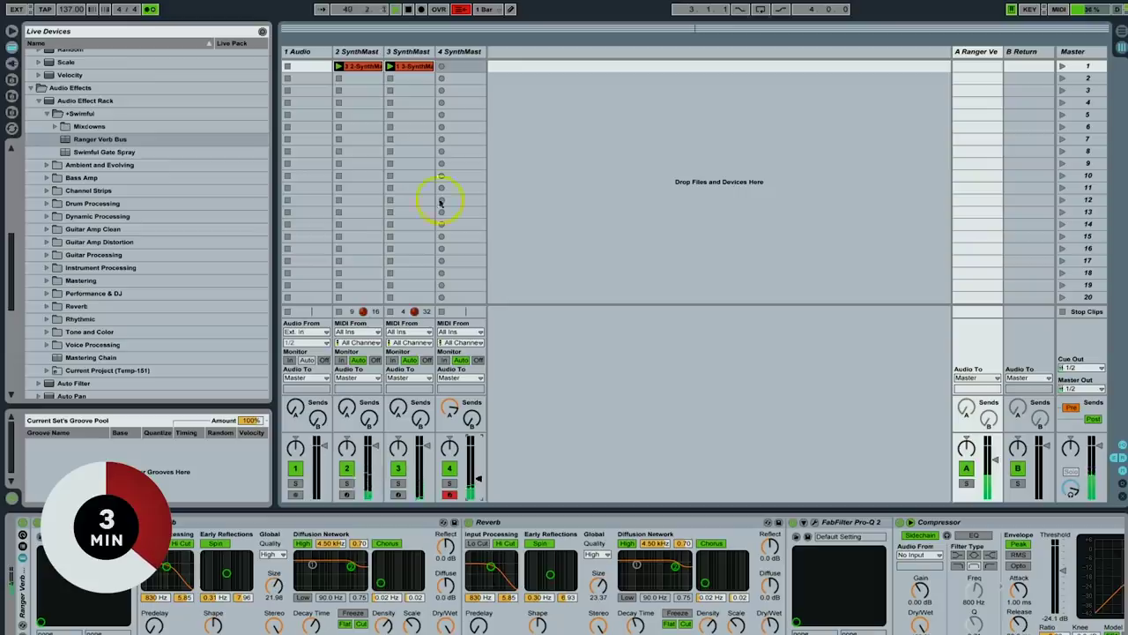
Record a strings clip in the fourth track's first slot and set its loop length to 16 bars.
{"action": "left_click", "coordinate": [445, 80]}
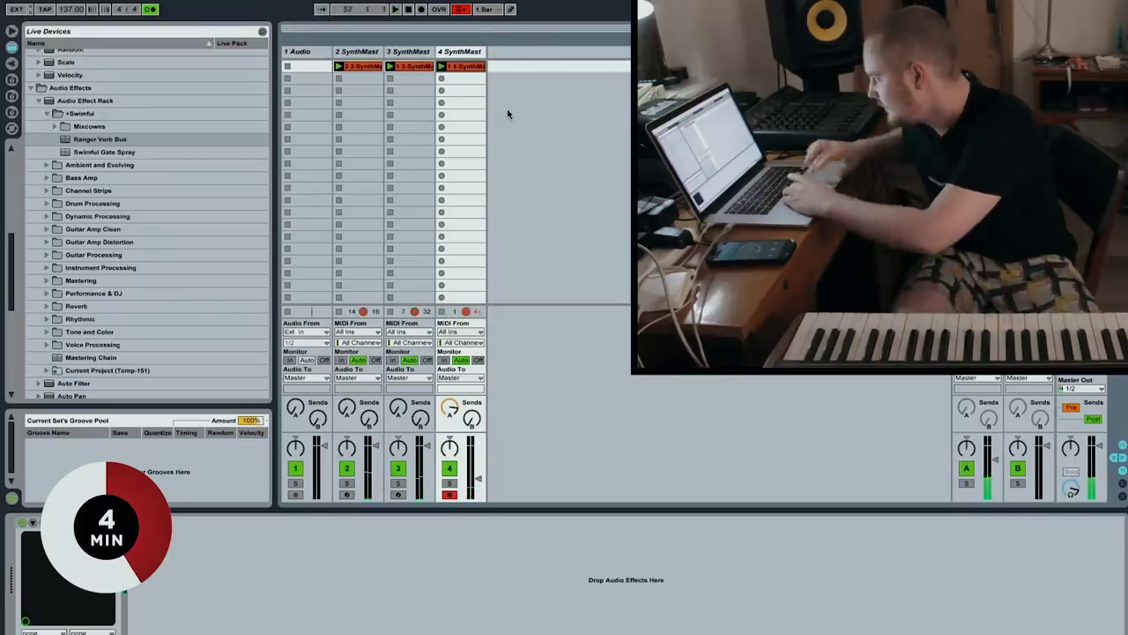
{"action": "double_click", "coordinate": [461, 67]}
{"action": "left_click", "coordinate": [595, 532]}
{"action": "key", "text": "space"}
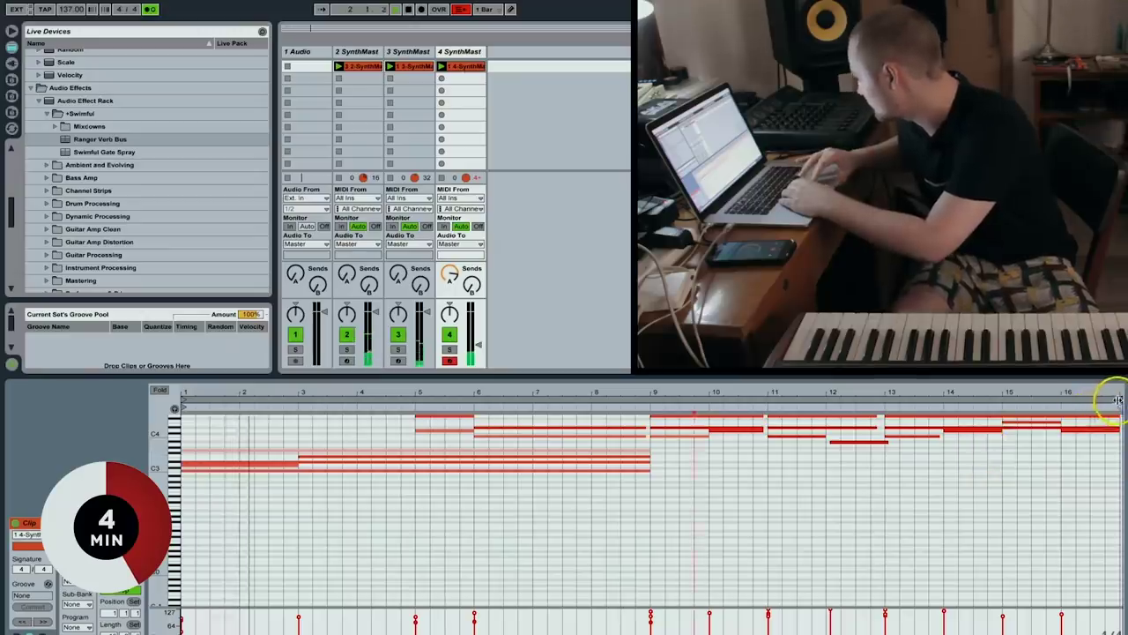
{"action": "left_click_drag", "start_coordinate": [1117, 400], "coordinate": [1114, 401]}
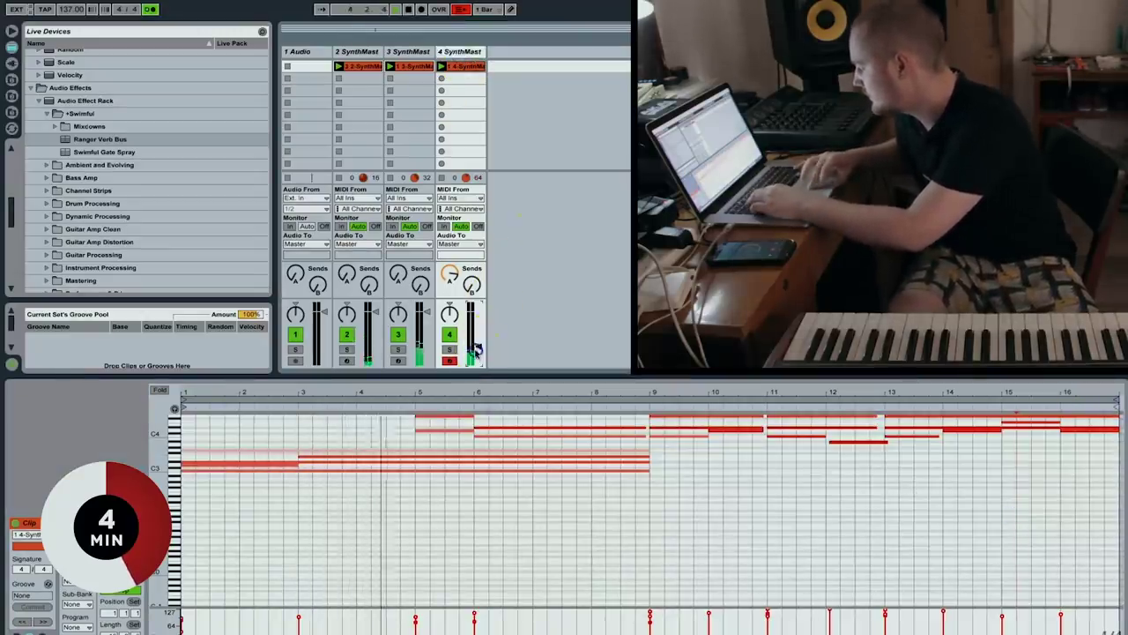
Add a fifth MIDI track, load the Trap Hats drum rack from the Swimful folder and arm the track.
{"action": "left_click", "coordinate": [11, 64]}
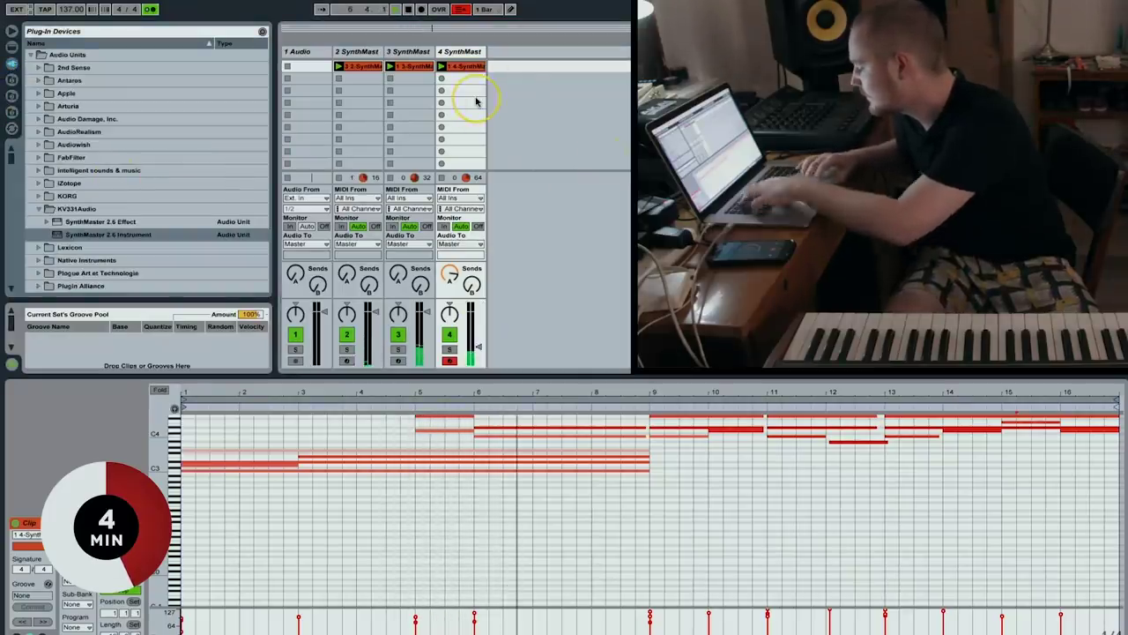
{"action": "key", "text": "super+shift+t"}
{"action": "left_click", "coordinate": [12, 48]}
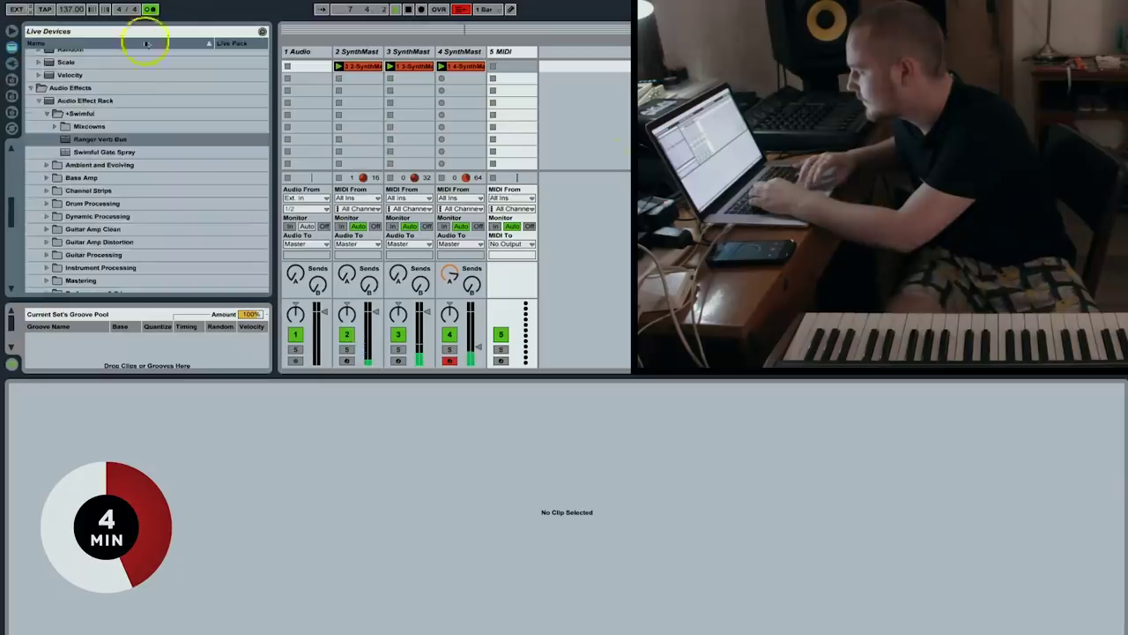
{"action": "scroll", "coordinate": [93, 111], "scroll_direction": "up", "scroll_amount": 3}
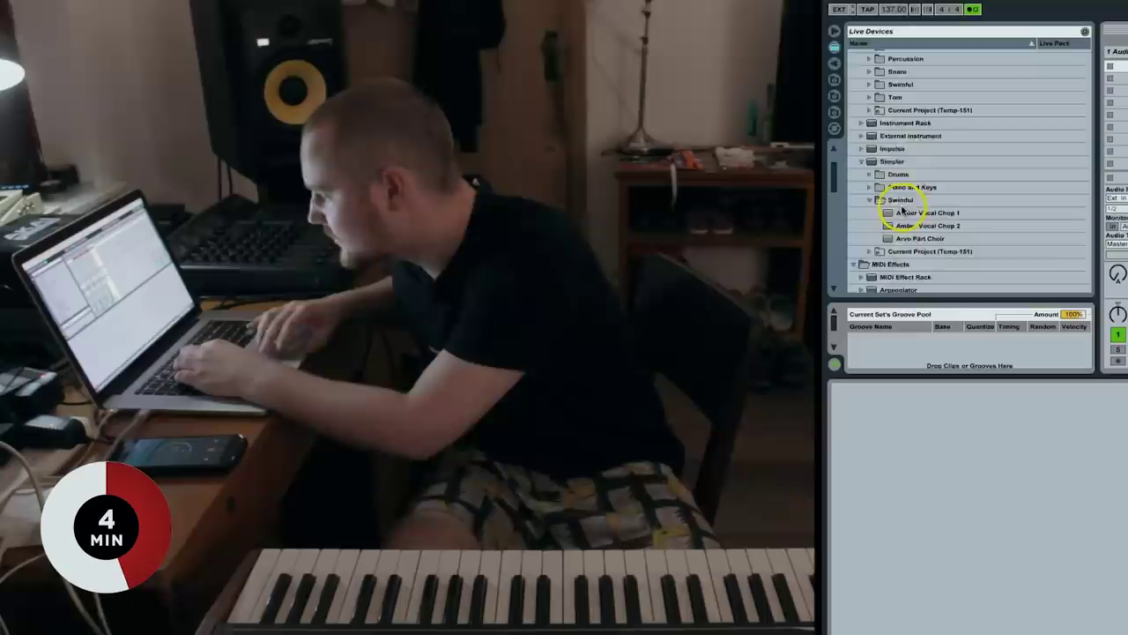
{"action": "scroll", "coordinate": [890, 178], "scroll_direction": "up", "scroll_amount": 3}
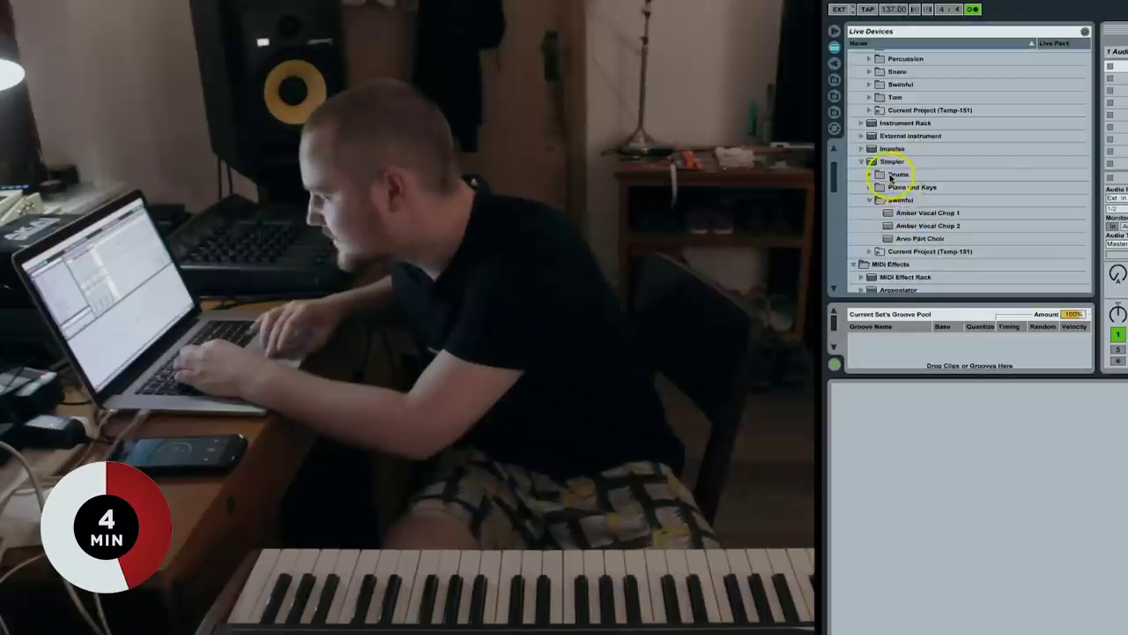
{"action": "scroll", "coordinate": [890, 178], "scroll_direction": "up", "scroll_amount": 1}
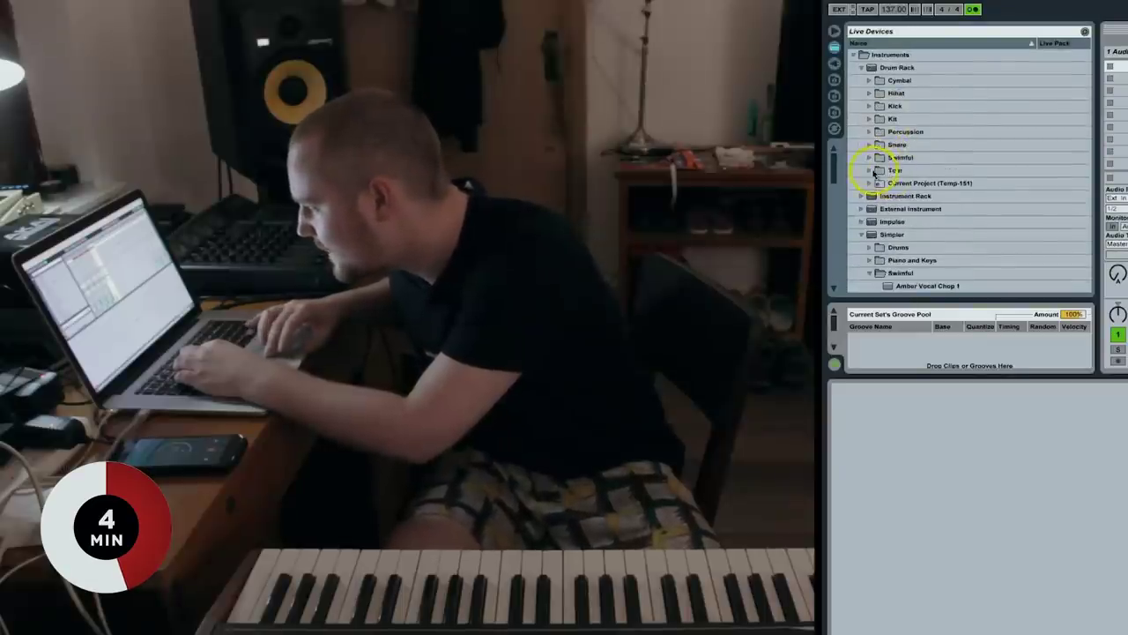
{"action": "left_click", "coordinate": [868, 157]}
{"action": "left_click", "coordinate": [927, 221]}
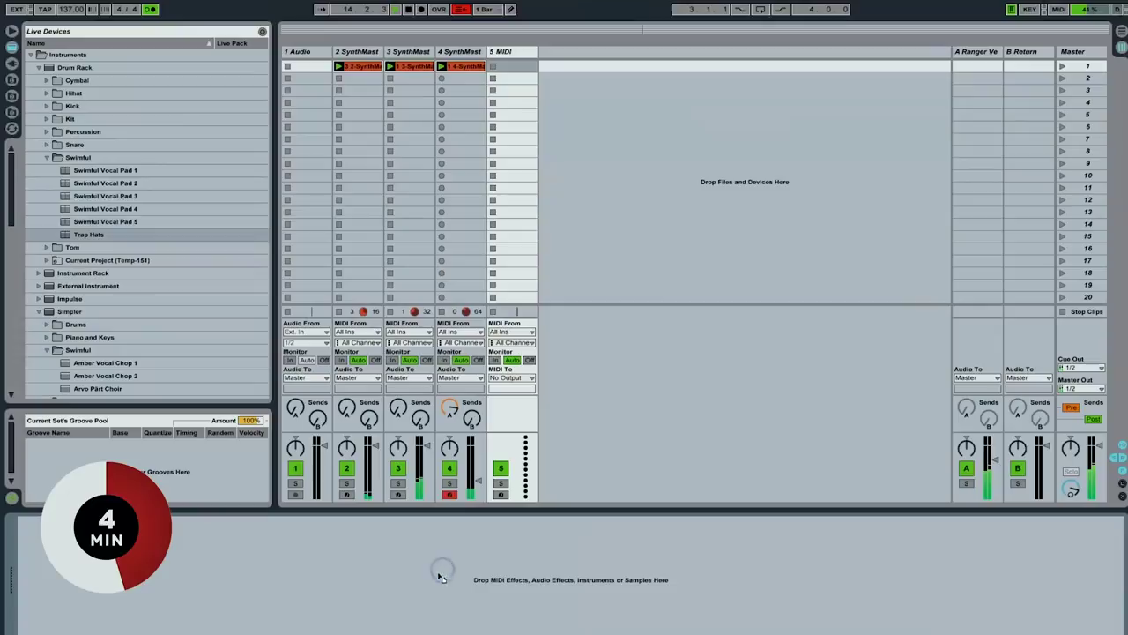
{"action": "left_click_drag", "start_coordinate": [514, 225], "coordinate": [513, 220]}
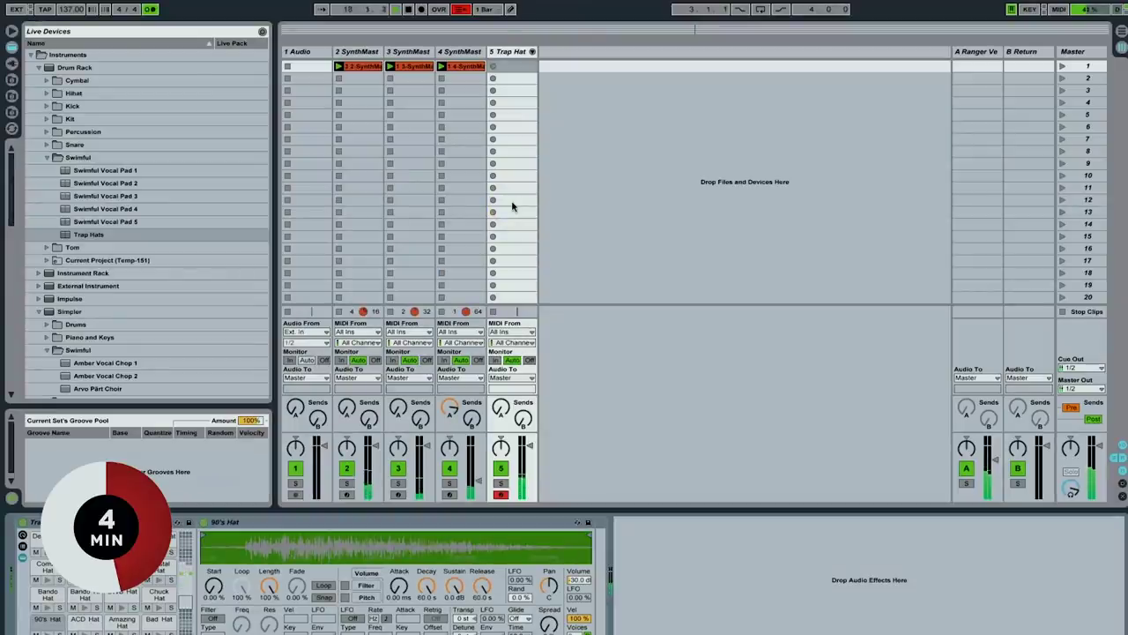
Record an eight-bar hi-hat pattern in the Trap Hats track's first slot and restart playback.
{"action": "left_click", "coordinate": [495, 67]}
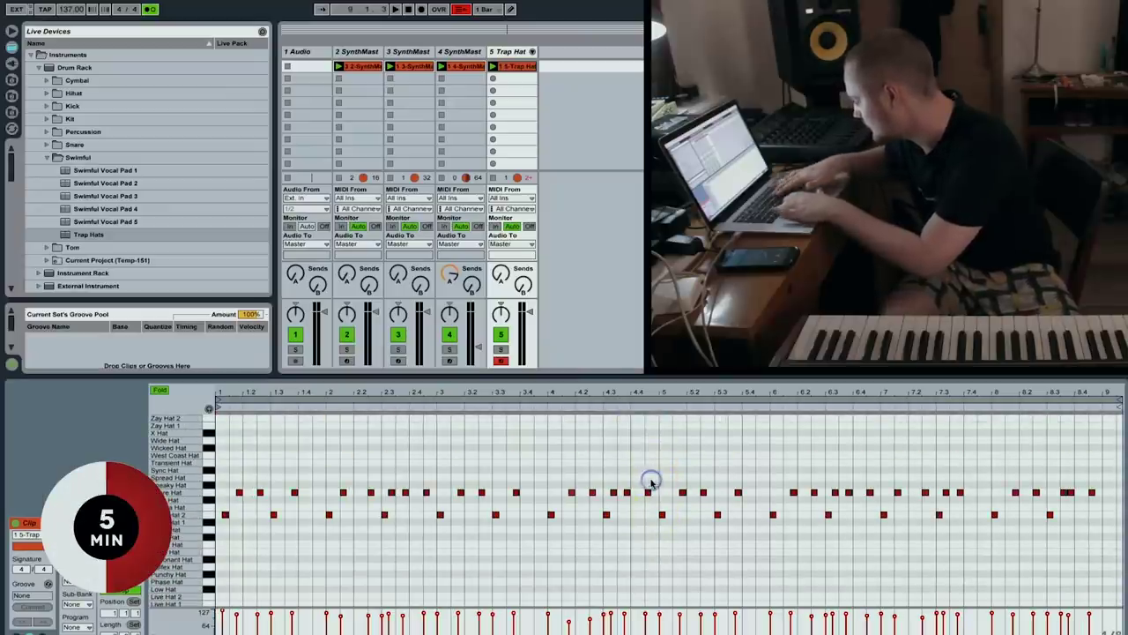
{"action": "key", "text": "space"}
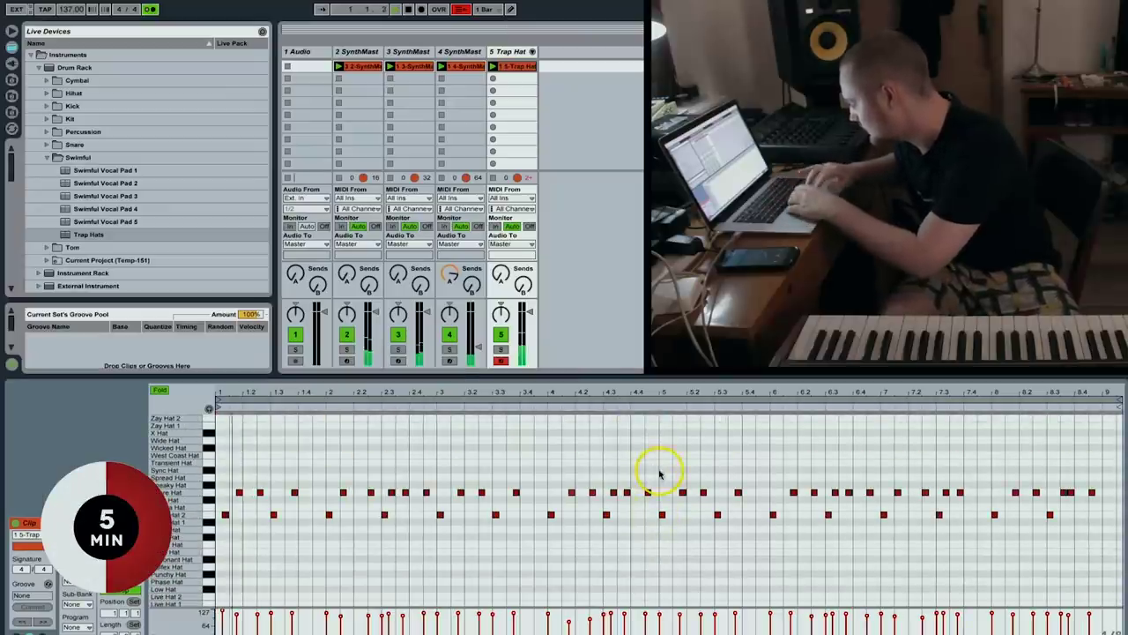
Move the first hat note back to the start of bar 1 and shift the upper-row note just after bar 2 slightly later.
{"action": "left_click_drag", "start_coordinate": [254, 526], "coordinate": [214, 509]}
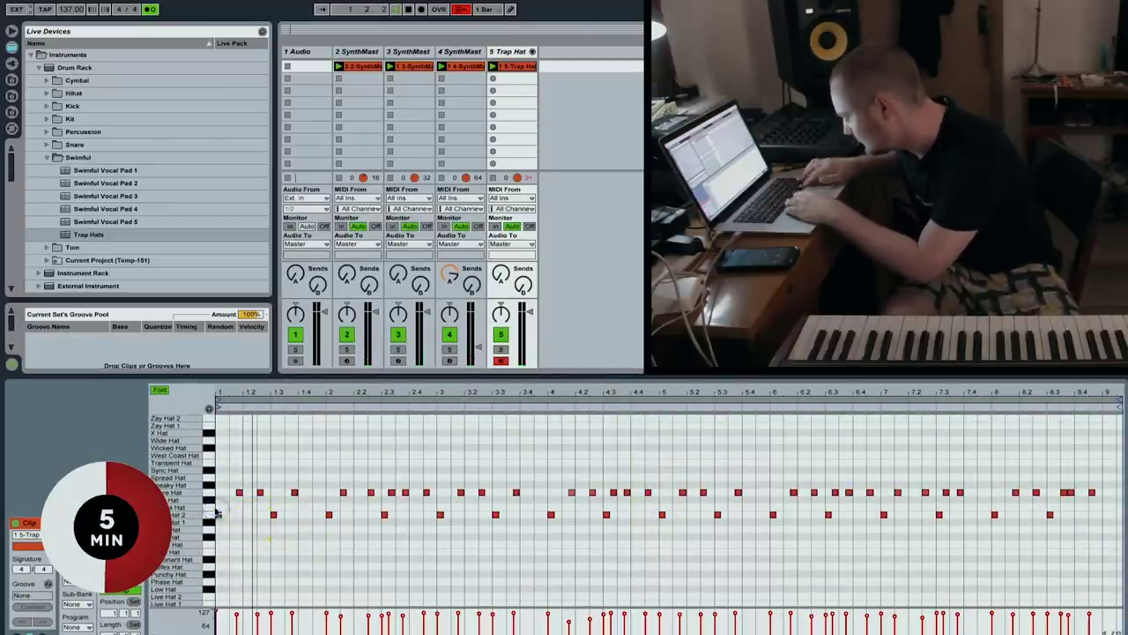
{"action": "left_click", "coordinate": [327, 547]}
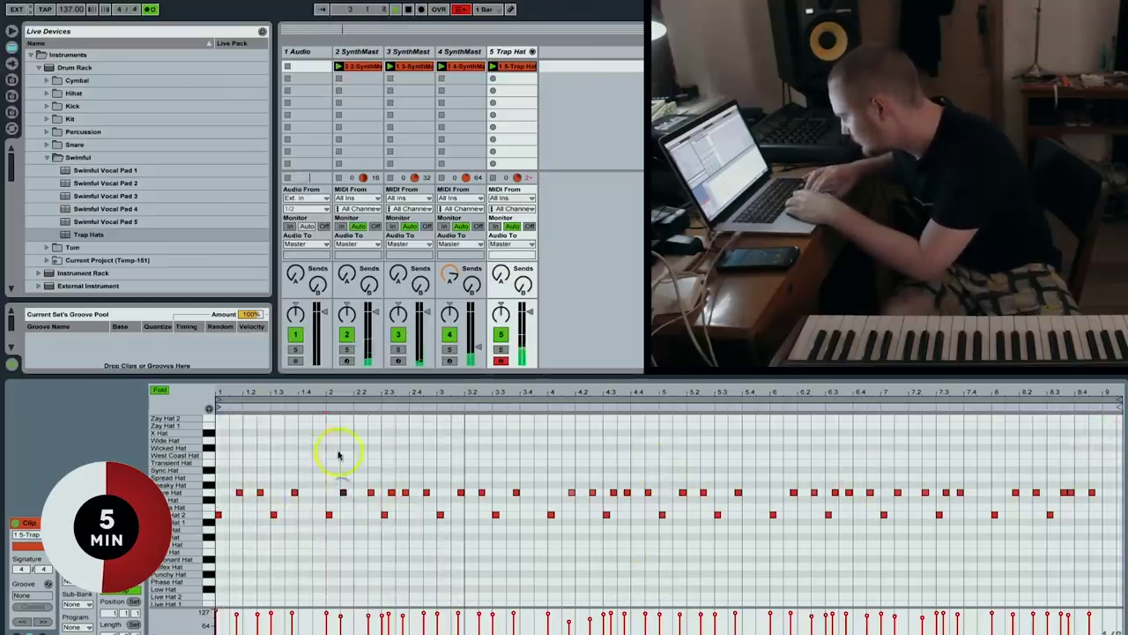
{"action": "left_click_drag", "start_coordinate": [338, 383], "coordinate": [340, 391]}
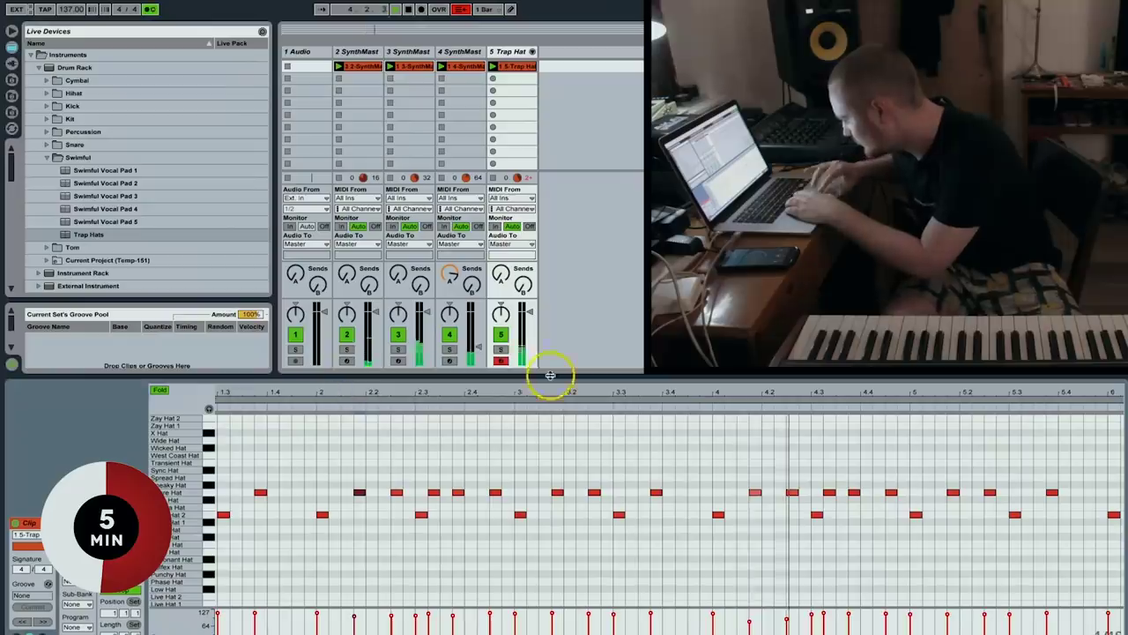
{"action": "double_click", "coordinate": [551, 392]}
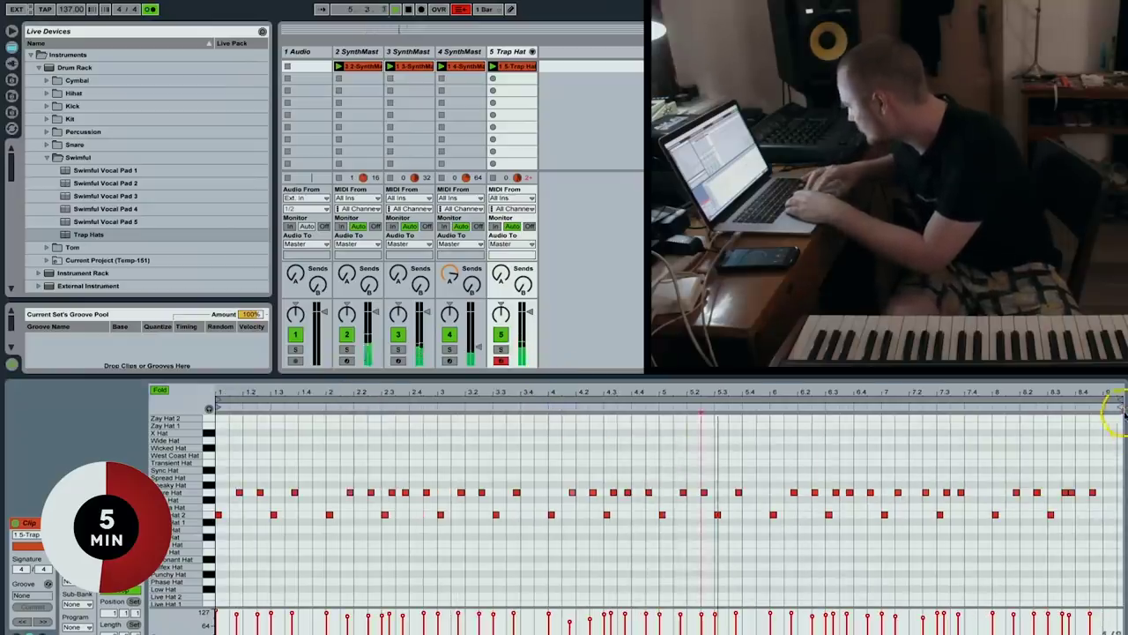
Set the Trap Hats clip's loop end to bar 9 for an eight-bar loop and turn off the metronome.
{"action": "left_click_drag", "start_coordinate": [1119, 401], "coordinate": [1104, 402]}
{"action": "left_click", "coordinate": [1022, 460]}
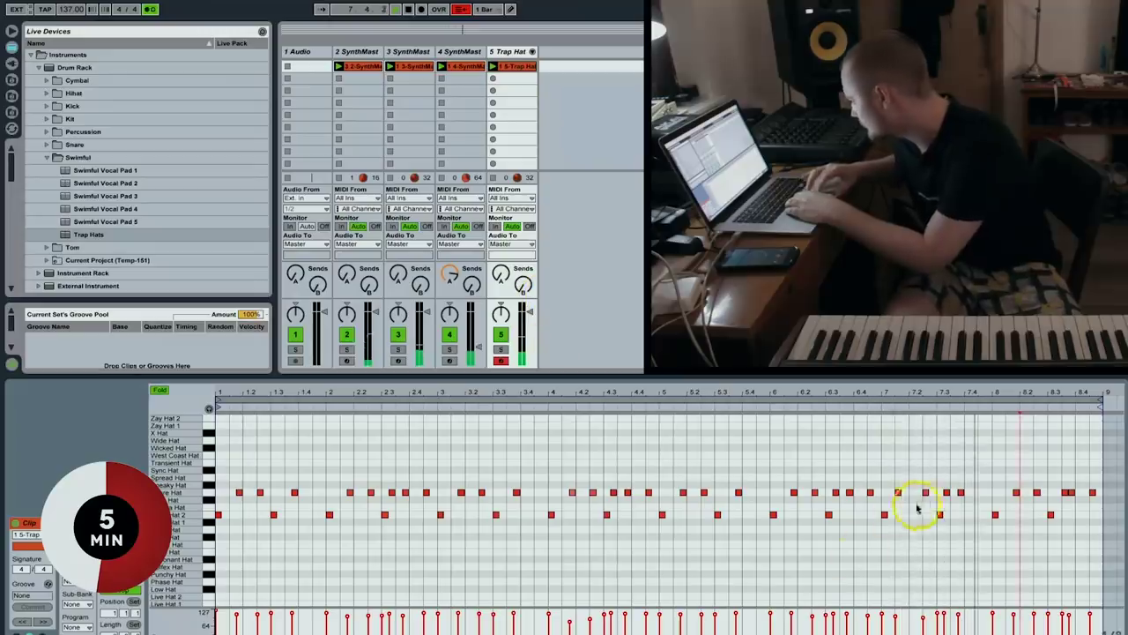
{"action": "left_click", "coordinate": [870, 407]}
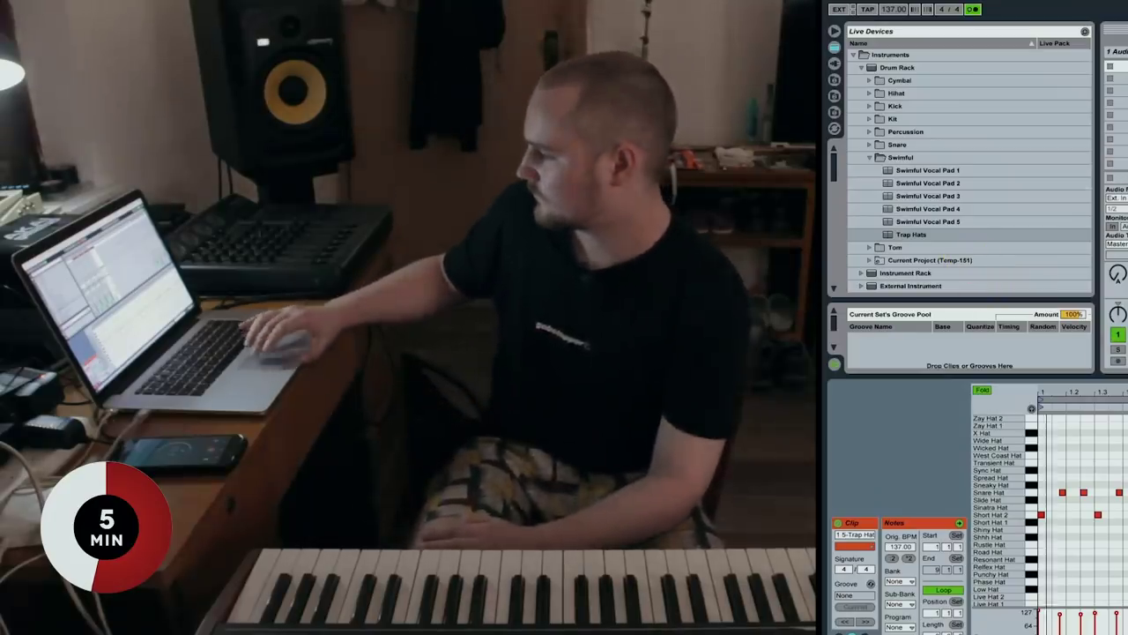
{"action": "left_click", "coordinate": [973, 9]}
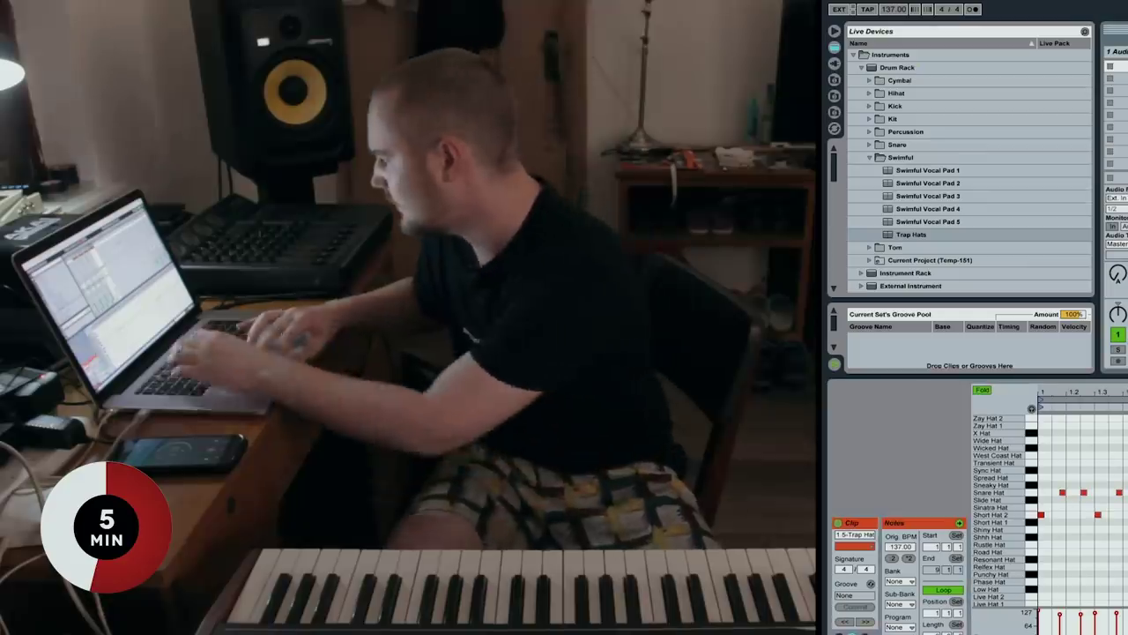
Add a sixth MIDI track and browse the sample library's 808s to the Main Stash 2.0 Snares/Claps > Snares folder.
{"action": "key", "text": "super+shift+t"}
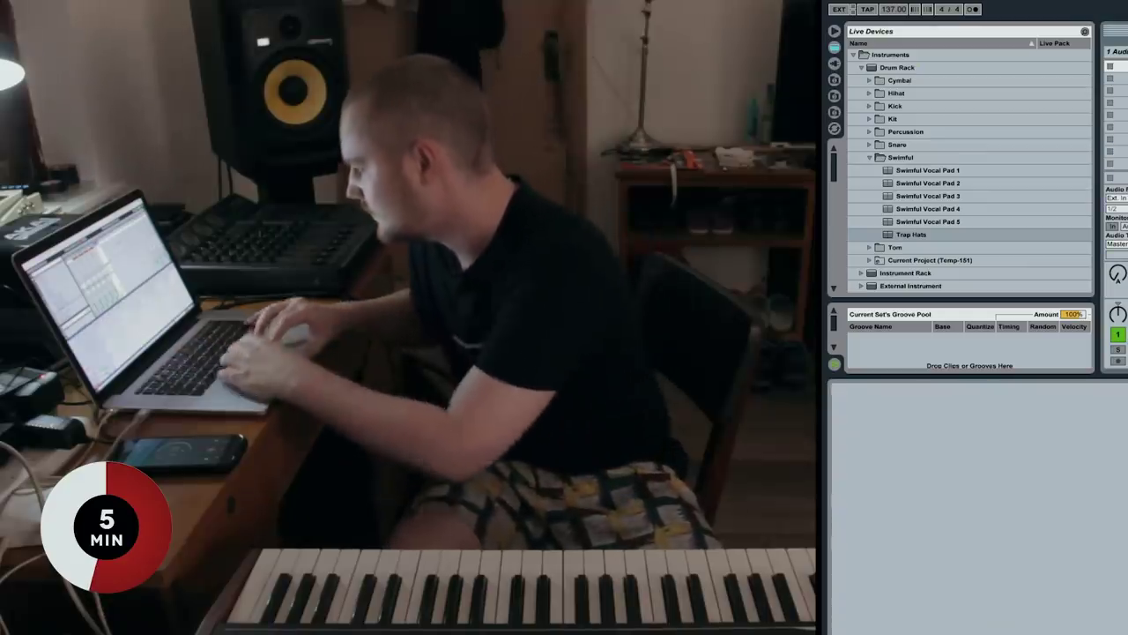
{"action": "left_click", "coordinate": [869, 158]}
{"action": "left_click", "coordinate": [834, 112]}
{"action": "scroll", "coordinate": [855, 140], "scroll_direction": "up", "scroll_amount": 15}
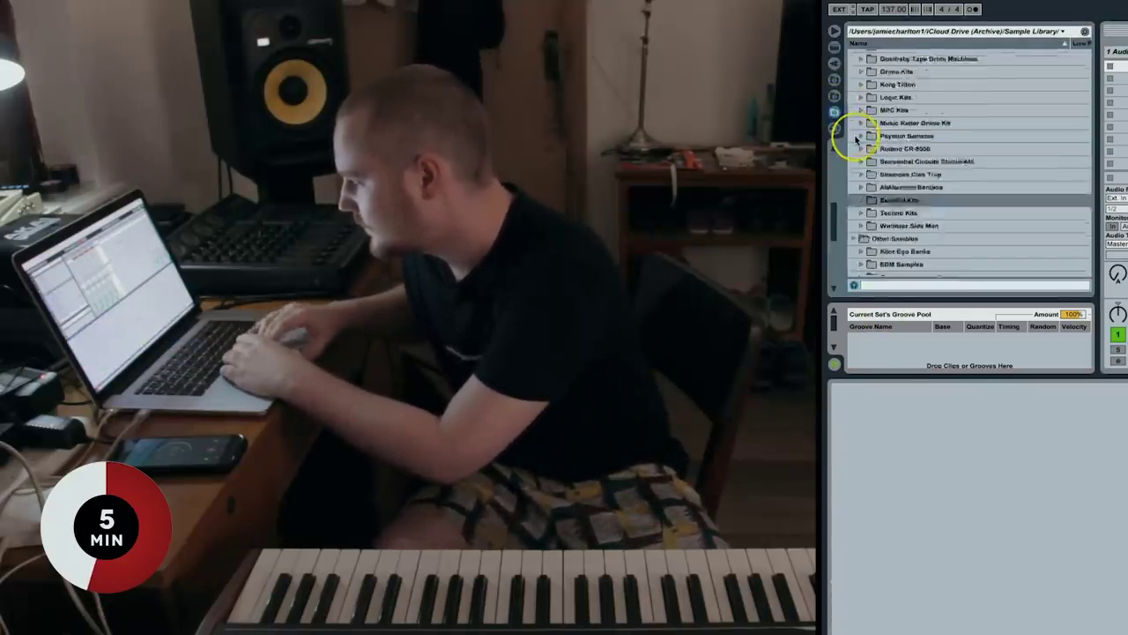
{"action": "left_click", "coordinate": [862, 106]}
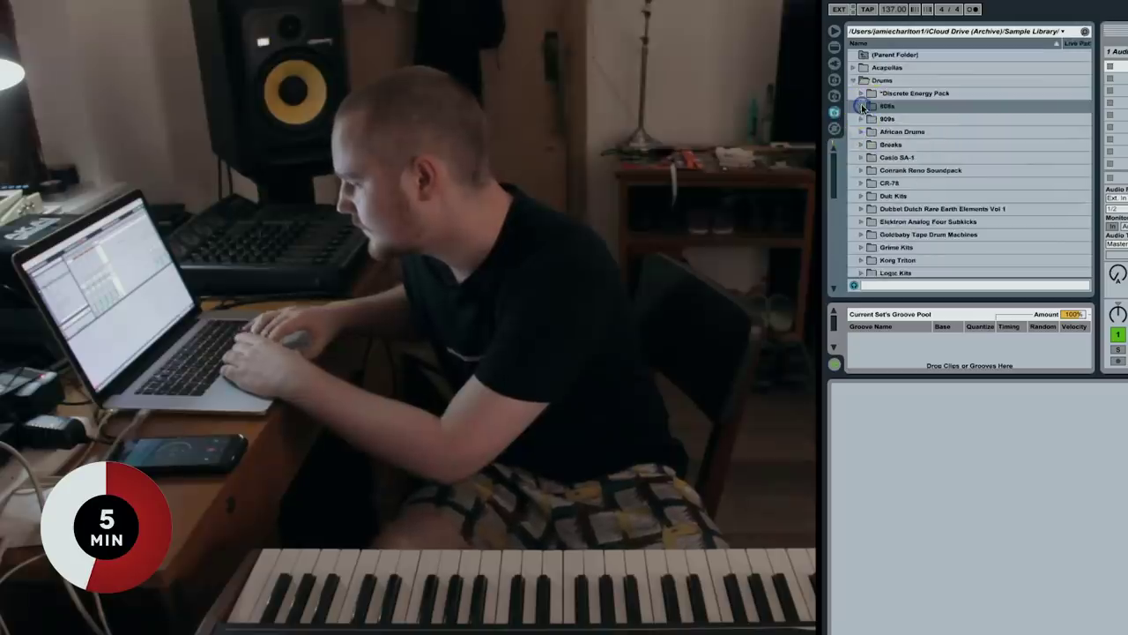
{"action": "left_click", "coordinate": [861, 119]}
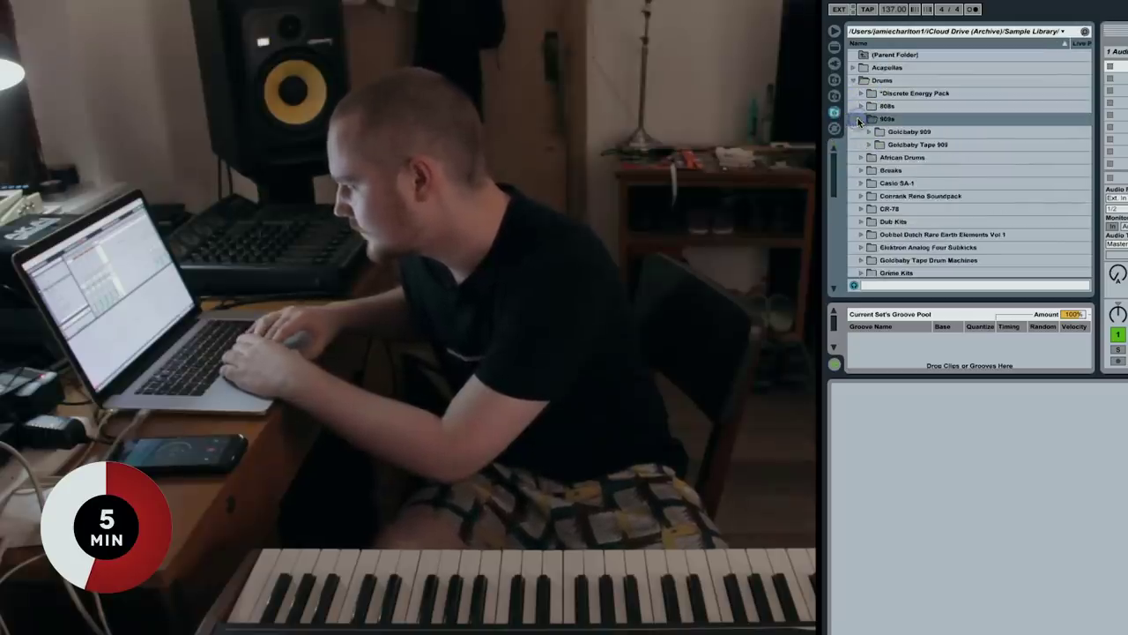
{"action": "left_click", "coordinate": [859, 119]}
{"action": "left_click", "coordinate": [859, 106]}
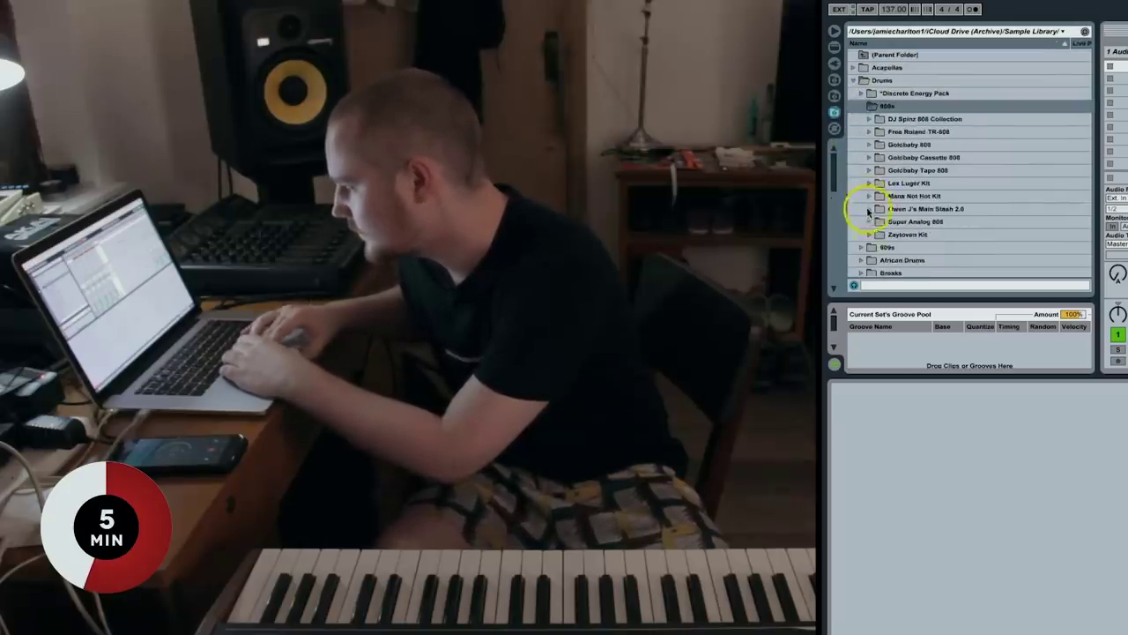
{"action": "left_click", "coordinate": [868, 209]}
{"action": "left_click", "coordinate": [878, 226]}
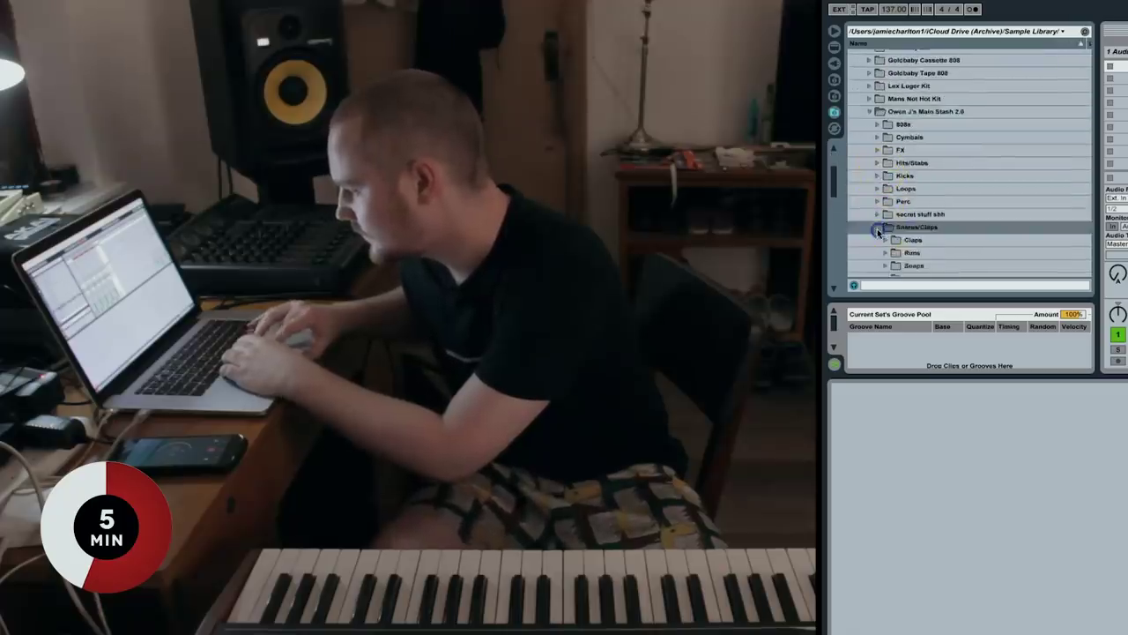
{"action": "left_click", "coordinate": [900, 121]}
{"action": "left_click", "coordinate": [901, 122]}
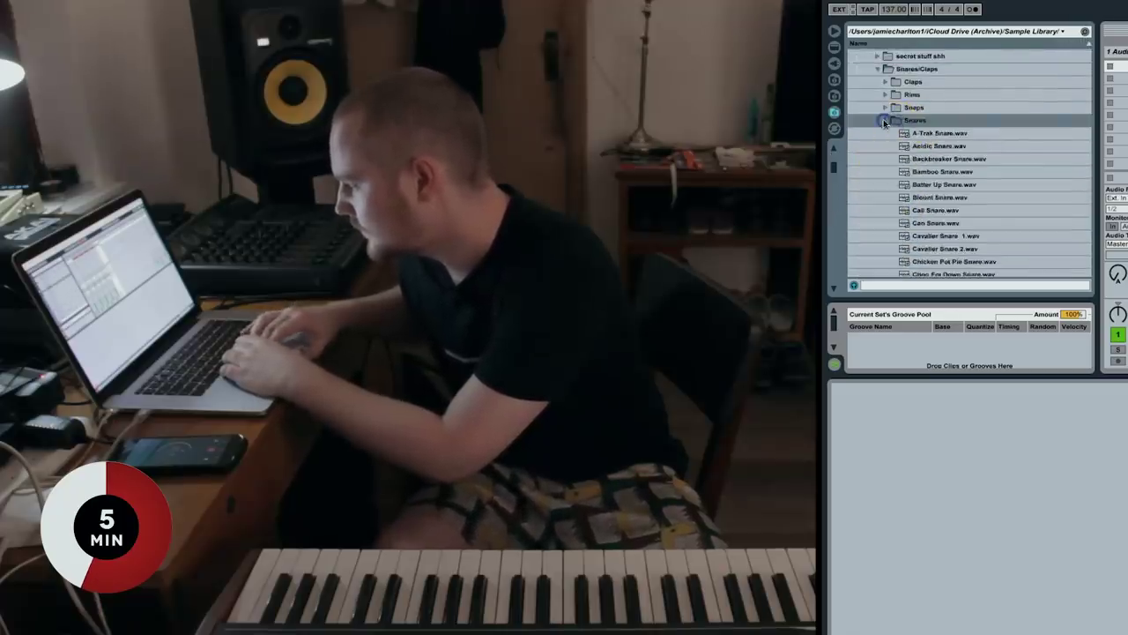
Audition the snare samples and load Clxck Snare.wav as an instrument on the new sixth track.
{"action": "scroll", "coordinate": [935, 203], "scroll_direction": "down", "scroll_amount": 10}
{"action": "left_click", "coordinate": [954, 199]}
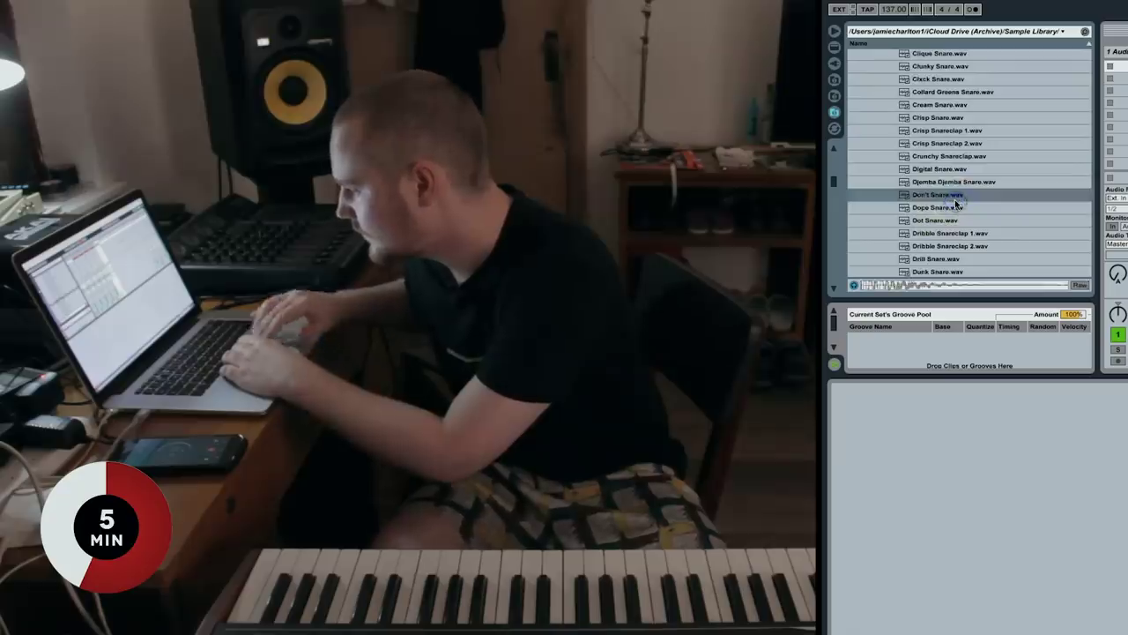
{"action": "key", "text": "Up"}
{"action": "key", "text": "Up"}
{"action": "key", "text": "Up"}
{"action": "key", "text": "Up"}
{"action": "key", "text": "Up"}
{"action": "key", "text": "Up"}
{"action": "key", "text": "Up"}
{"action": "key", "text": "Up"}
{"action": "key", "text": "Up"}
{"action": "key", "text": "Up"}
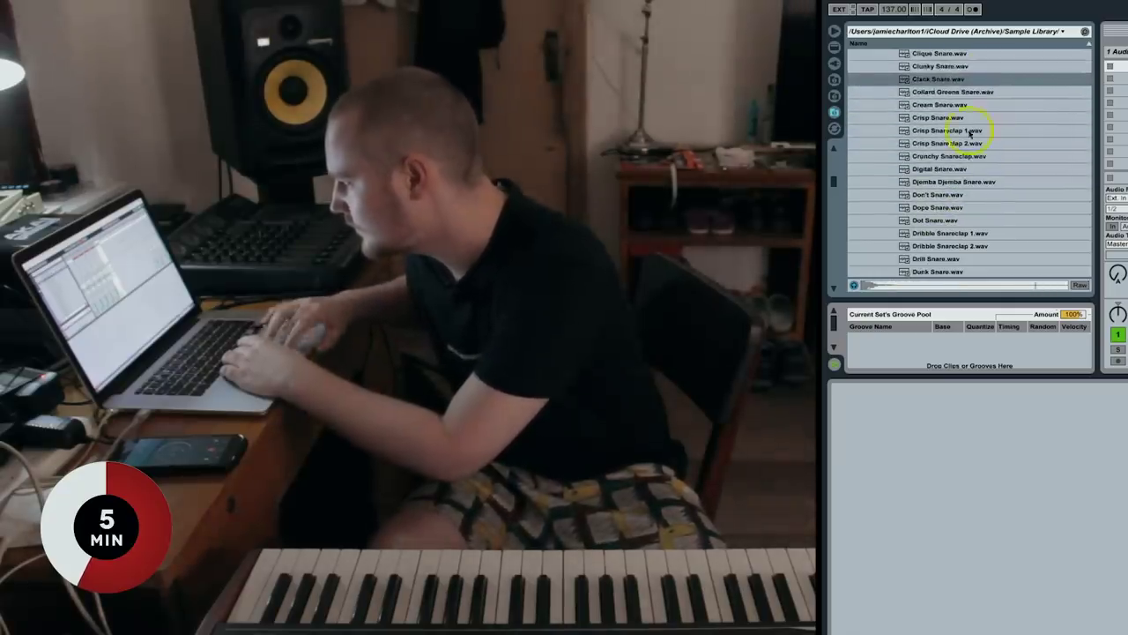
{"action": "left_click", "coordinate": [937, 79]}
{"action": "left_click_drag", "start_coordinate": [455, 471], "coordinate": [364, 584]}
Set the Clxck Snare's decay and release to 60 s and create a one-bar clip with a C3 note at 1.3.
{"action": "left_click", "coordinate": [300, 586]}
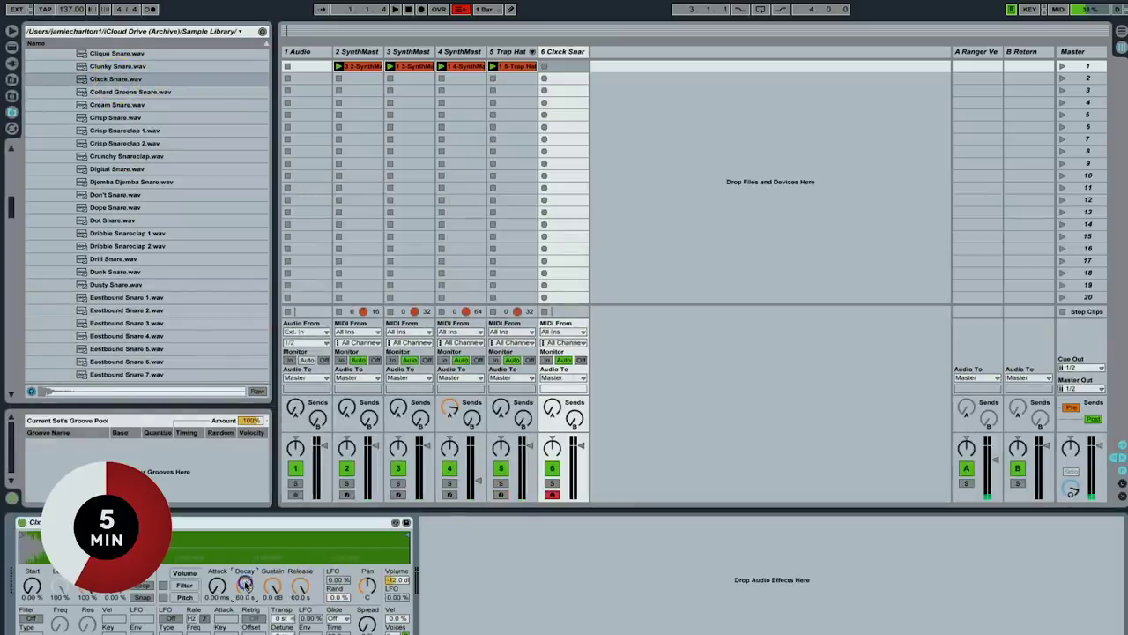
{"action": "double_click", "coordinate": [566, 70]}
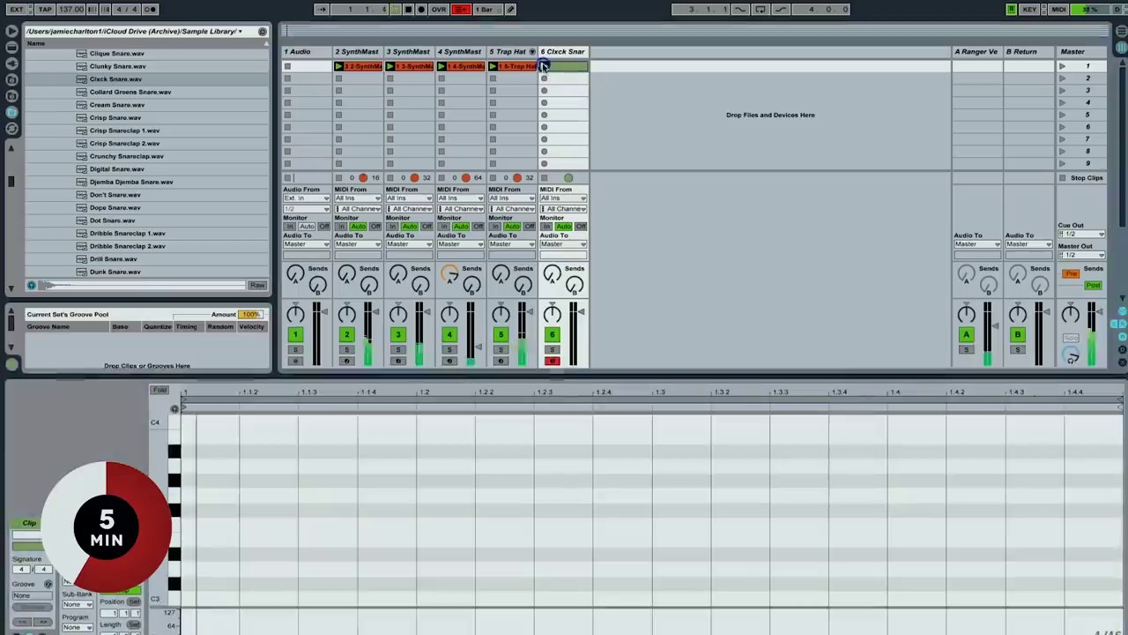
{"action": "double_click", "coordinate": [667, 599]}
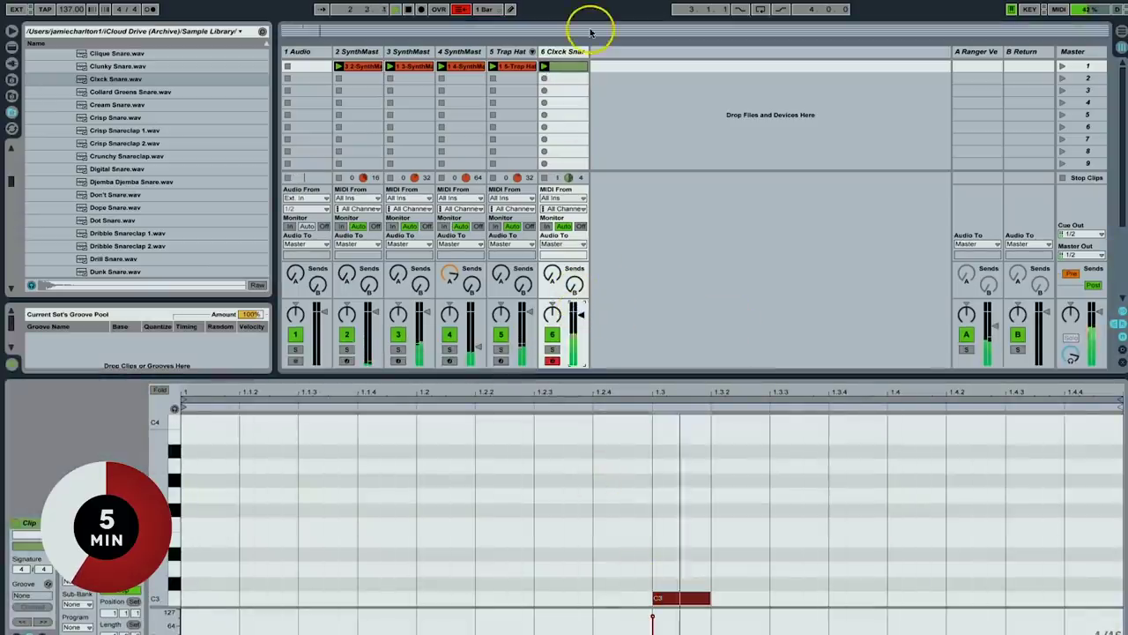
Add a seventh MIDI track and load Chop Snare (Picasso).wav on it with decay and release at 60 s.
{"action": "key", "text": "super+shift+t"}
{"action": "scroll", "coordinate": [116, 155], "scroll_direction": "up", "scroll_amount": 4}
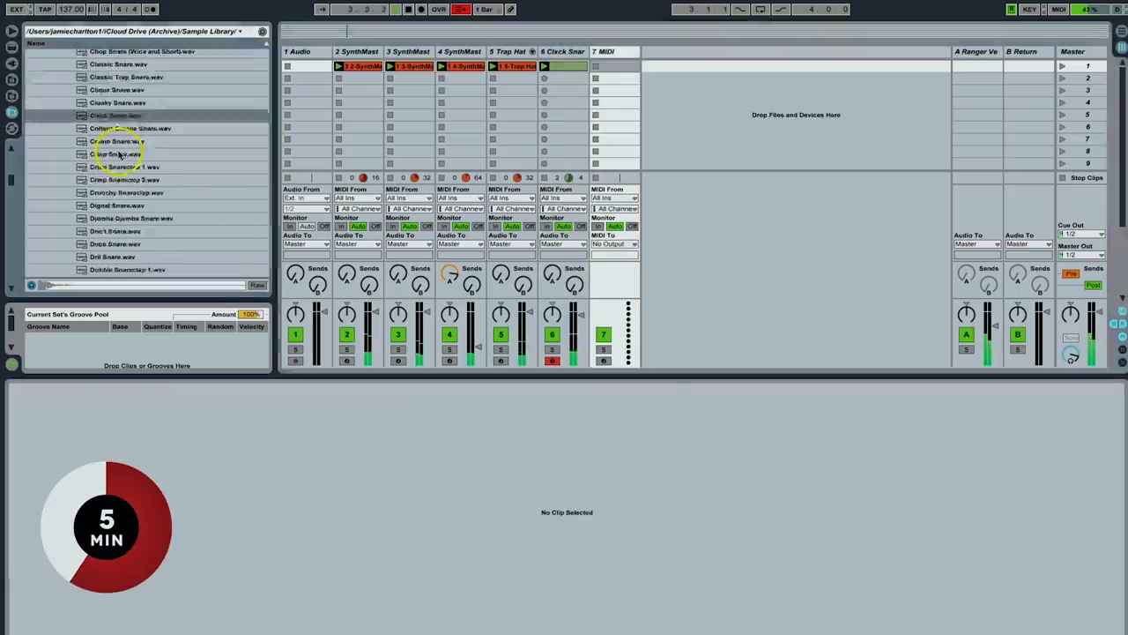
{"action": "key", "text": "space"}
{"action": "left_click", "coordinate": [130, 172]}
{"action": "left_click", "coordinate": [125, 160]}
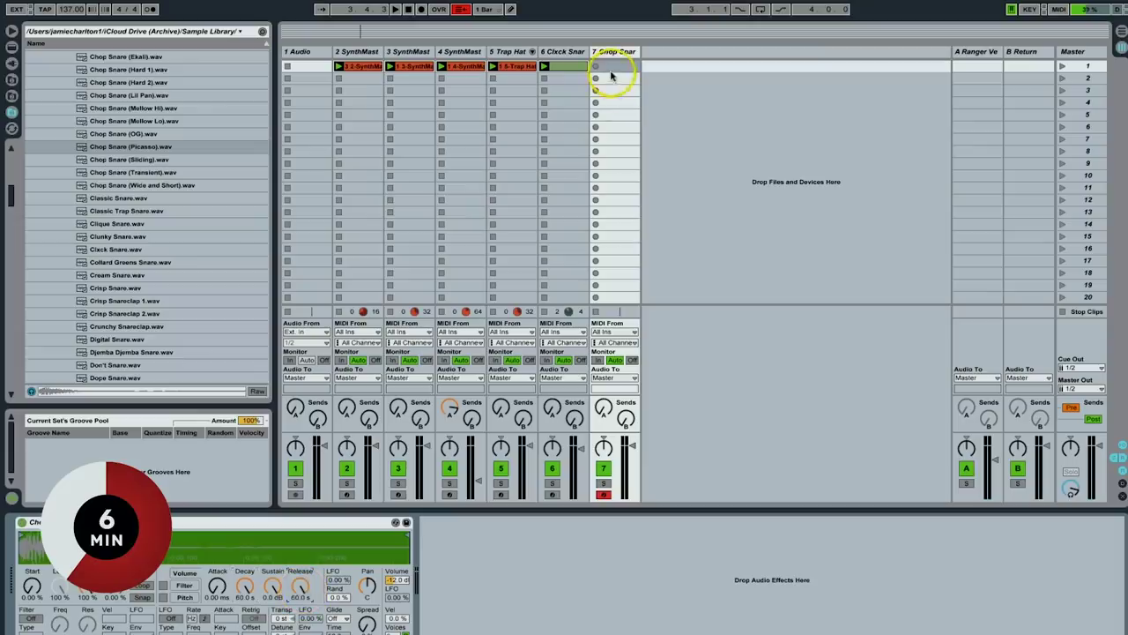
Create a one-bar Chop Snare clip with notes at 1.1 and 1.1.4, and transpose them up to F3.
{"action": "double_click", "coordinate": [612, 74]}
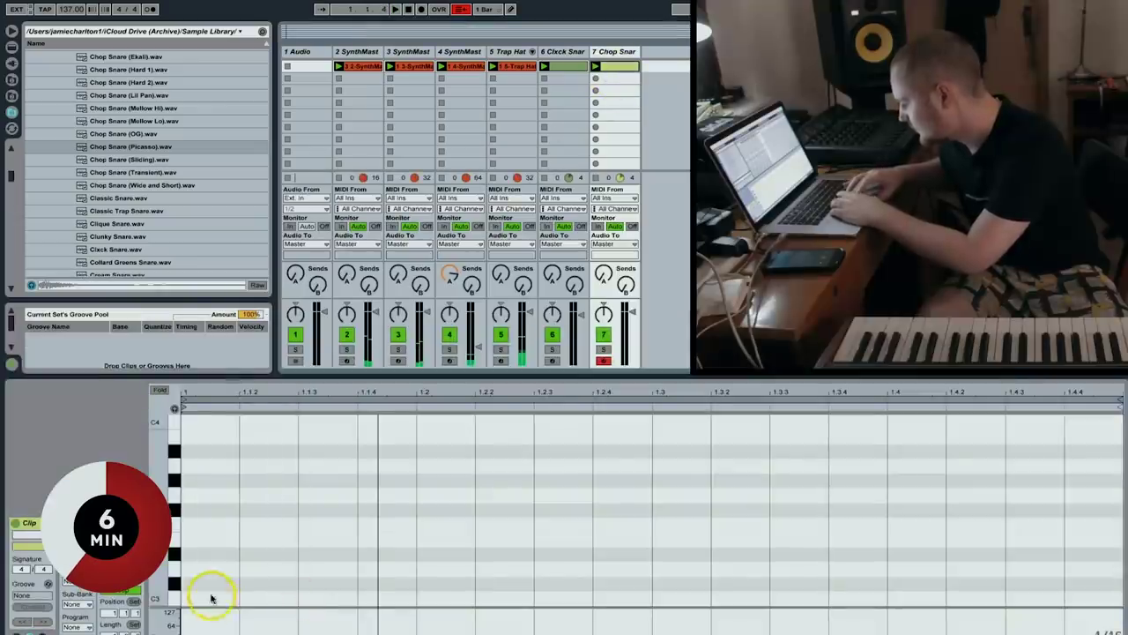
{"action": "double_click", "coordinate": [212, 599]}
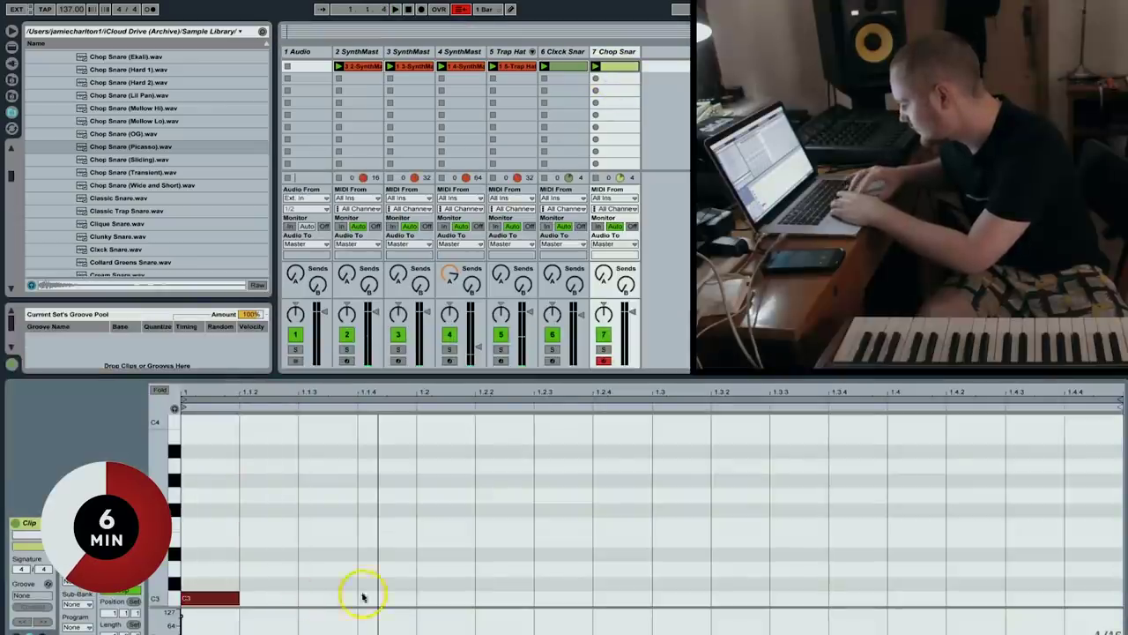
{"action": "left_click", "coordinate": [570, 600]}
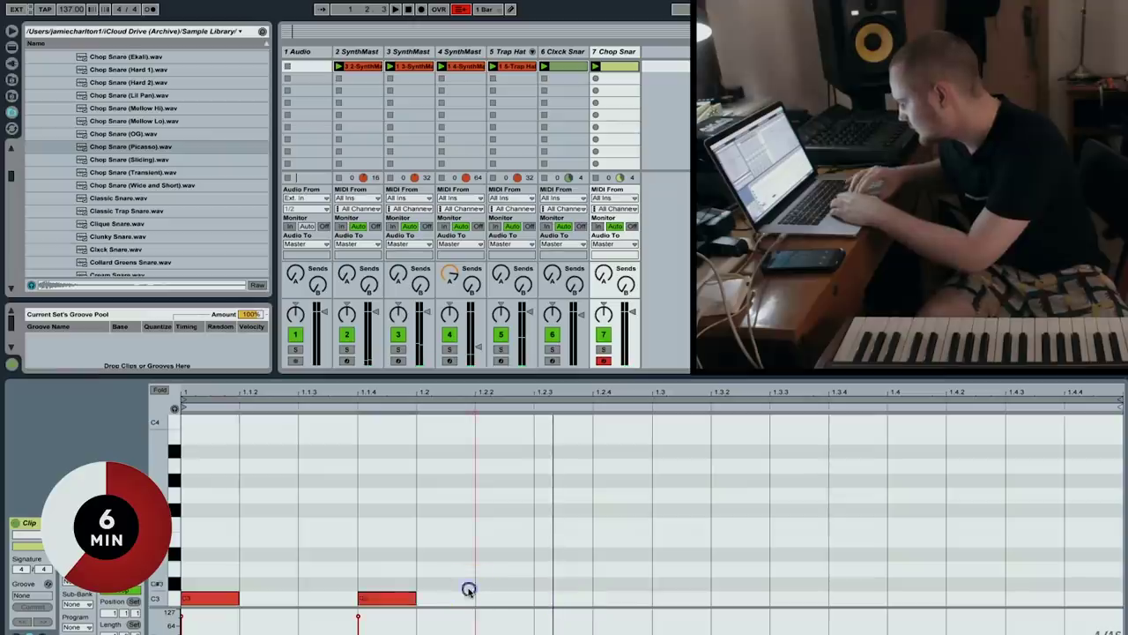
{"action": "left_click_drag", "start_coordinate": [469, 589], "coordinate": [140, 593]}
{"action": "key", "text": "Up"}
{"action": "key", "text": "Up"}
{"action": "key", "text": "Up"}
{"action": "key", "text": "Up"}
{"action": "key", "text": "Up"}
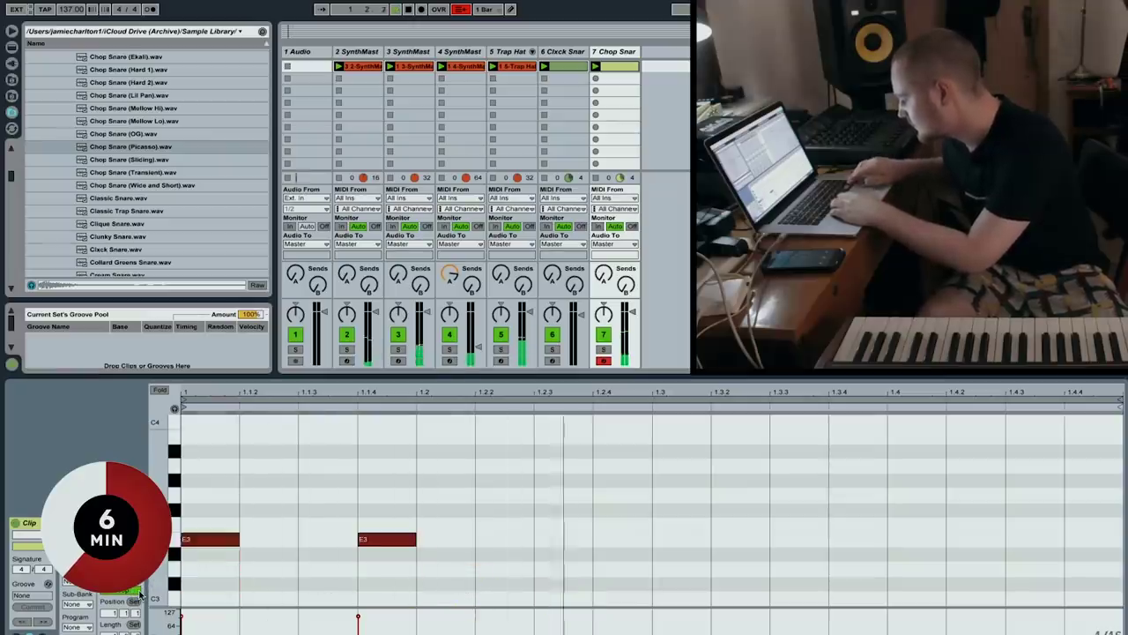
Add F3 notes at 1.2.2 and 1.2.3 in the Chop Snare clip and lower the 1.2.2 note's velocity.
{"action": "double_click", "coordinate": [565, 527]}
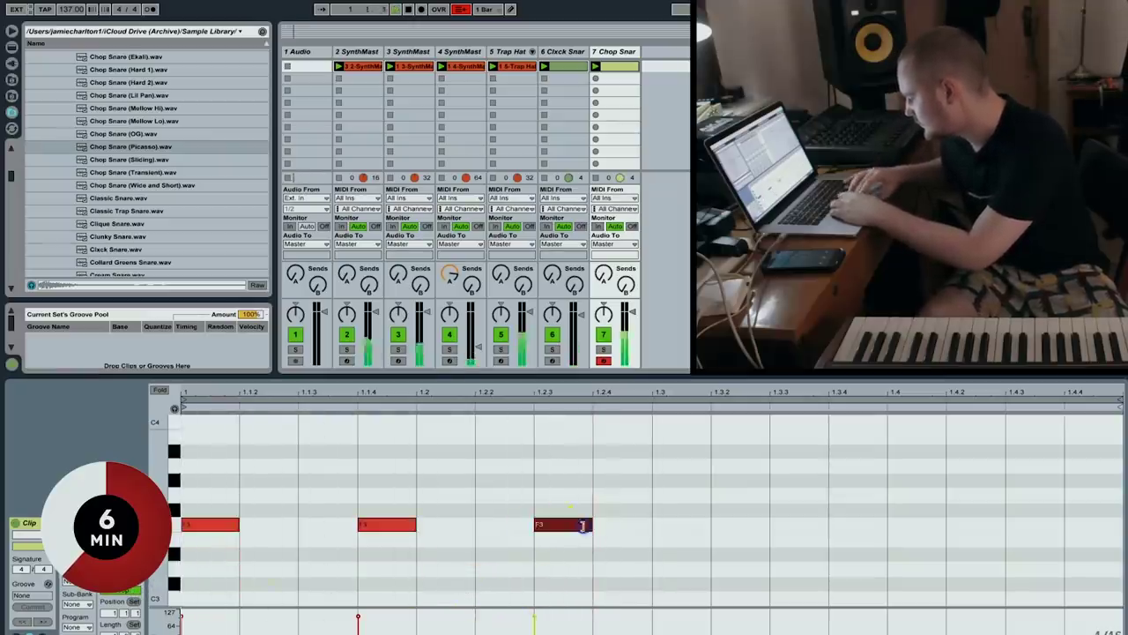
{"action": "double_click", "coordinate": [503, 526]}
{"action": "key", "text": "shift+Tab"}
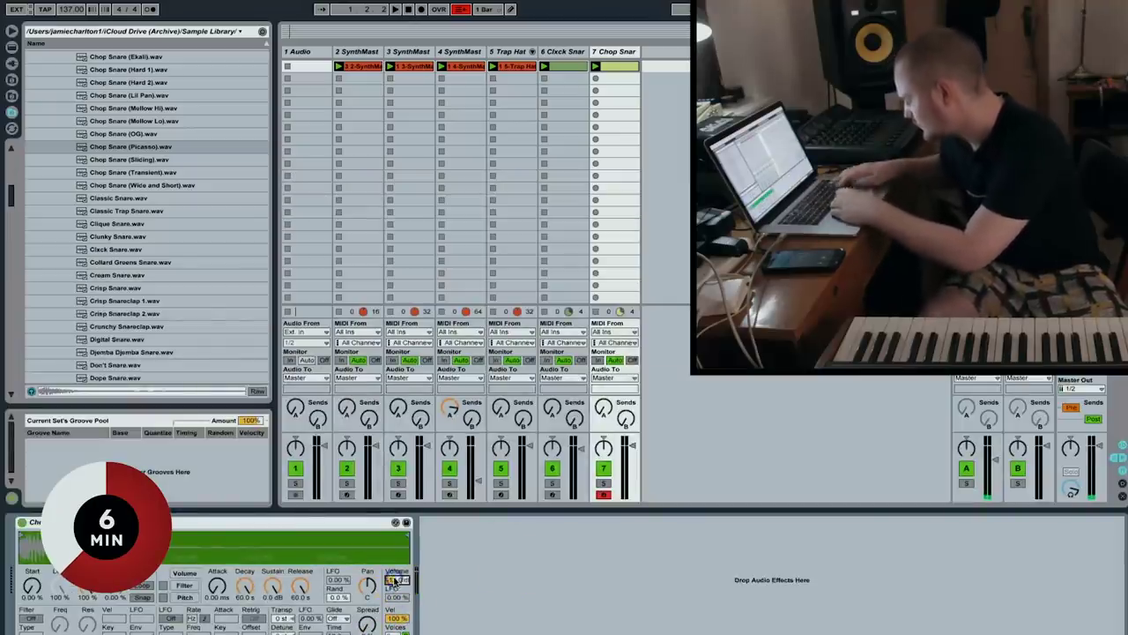
{"action": "key", "text": "shift+Tab"}
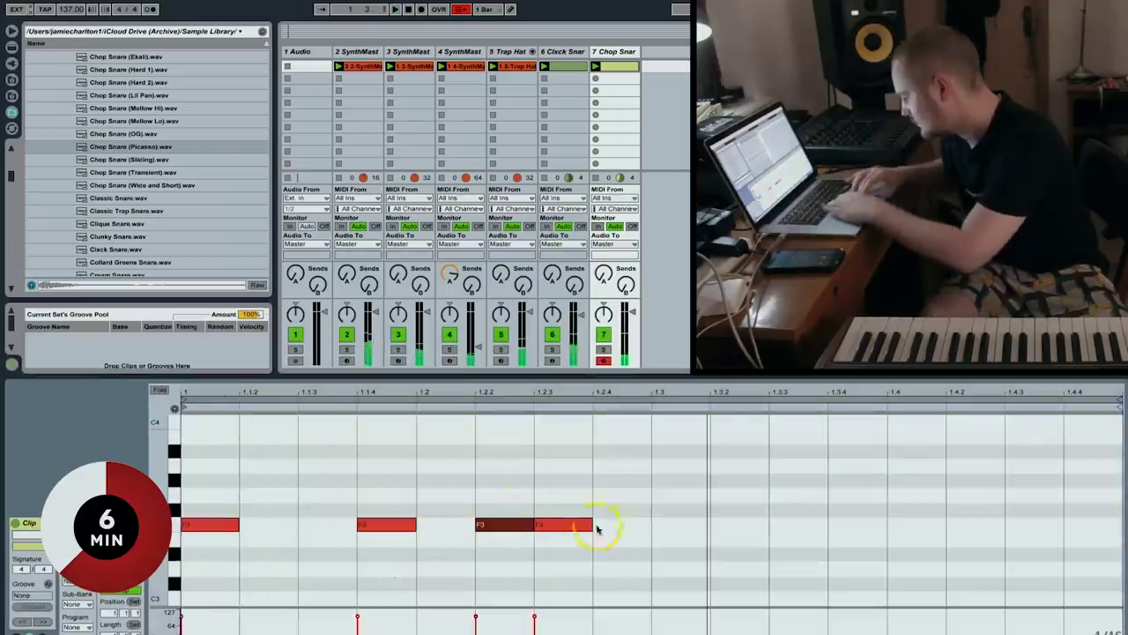
{"action": "key", "text": "space"}
{"action": "left_click_drag", "start_coordinate": [477, 619], "coordinate": [476, 624]}
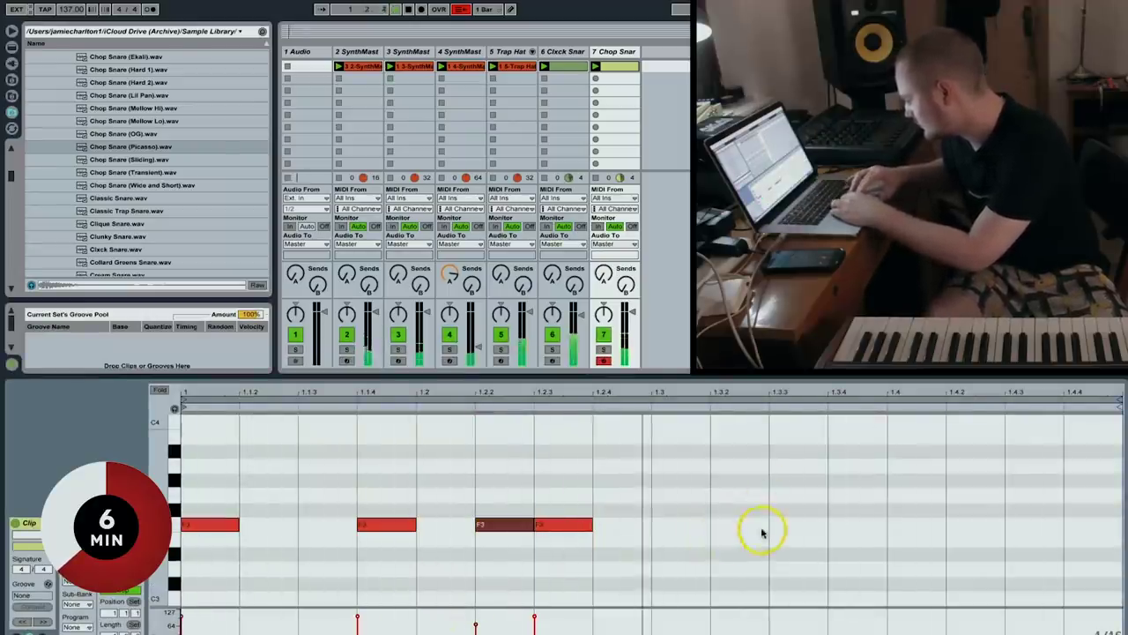
Add two F3 notes in the bar's second half and shift them a sixteenth later to 1.3.4 and 1.4.3.
{"action": "double_click", "coordinate": [780, 525]}
{"action": "double_click", "coordinate": [977, 526]}
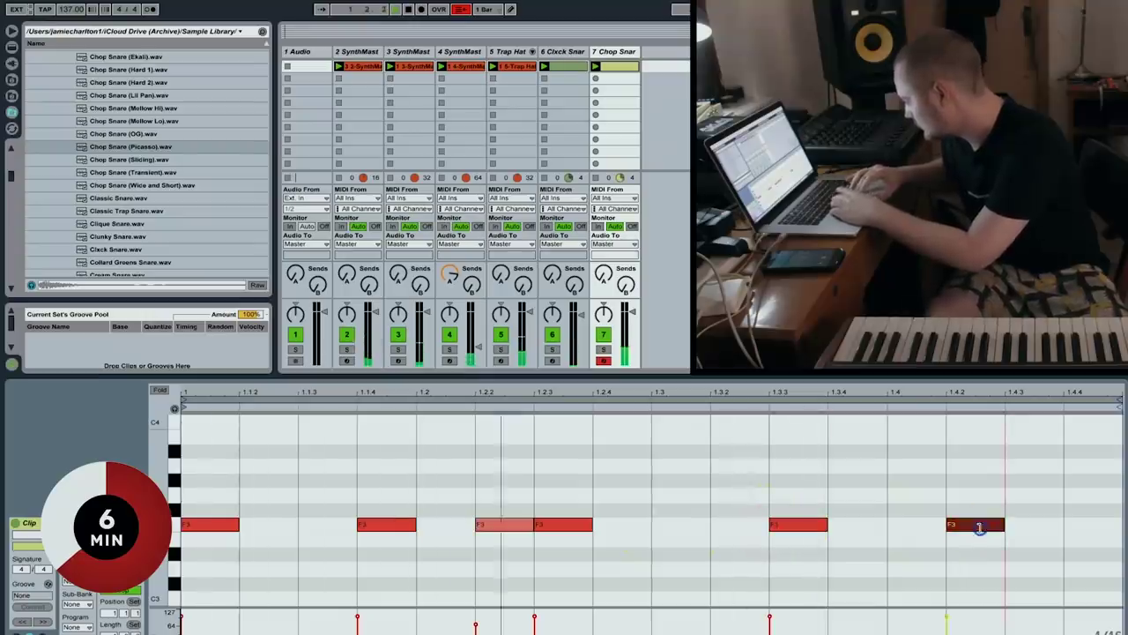
{"action": "left_click_drag", "start_coordinate": [1002, 569], "coordinate": [730, 494]}
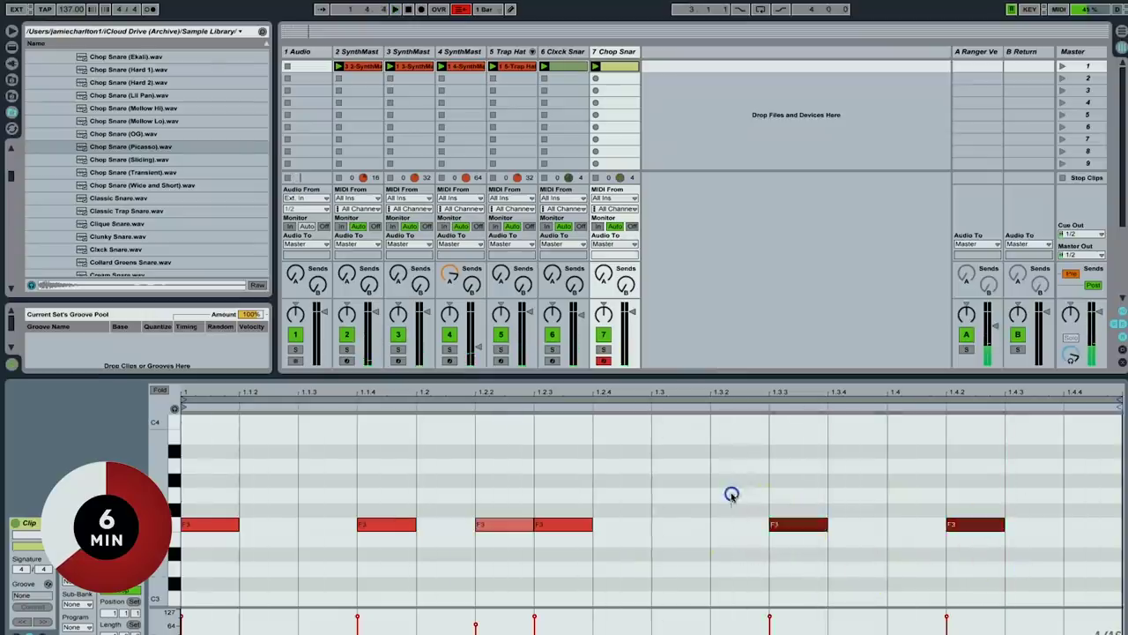
{"action": "key", "text": "Right"}
Add softer F3 lead-in notes at 1.3.3 and 1.4.2 by lowering their velocities in the Chop Snare clip.
{"action": "left_click", "coordinate": [760, 496]}
{"action": "double_click", "coordinate": [780, 527]}
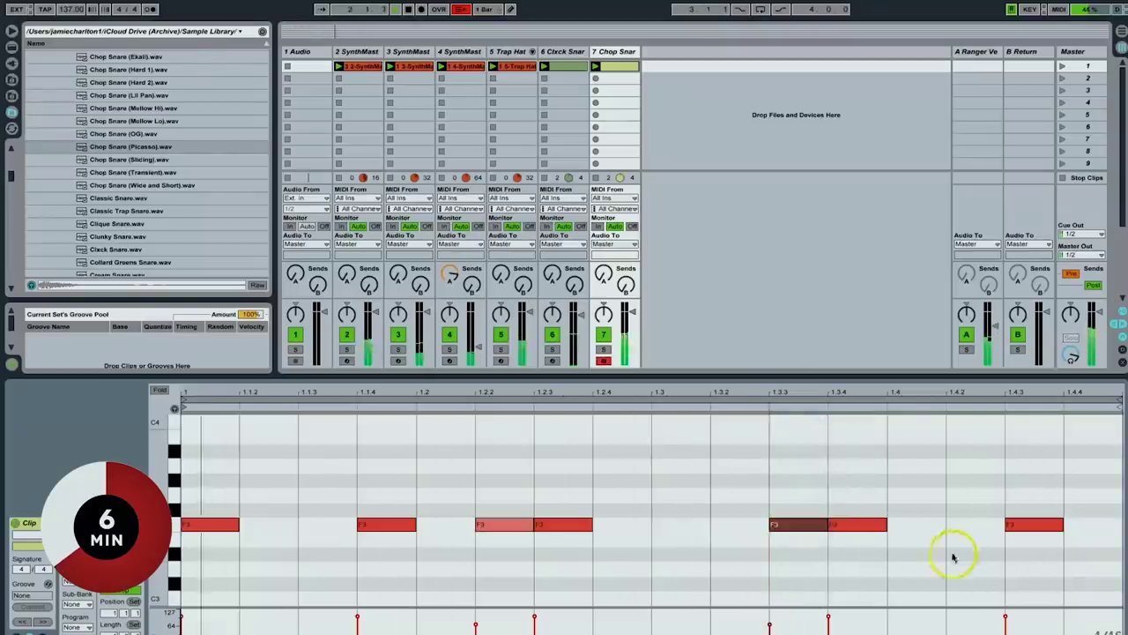
{"action": "double_click", "coordinate": [982, 523]}
{"action": "left_click_drag", "start_coordinate": [952, 619], "coordinate": [946, 616]}
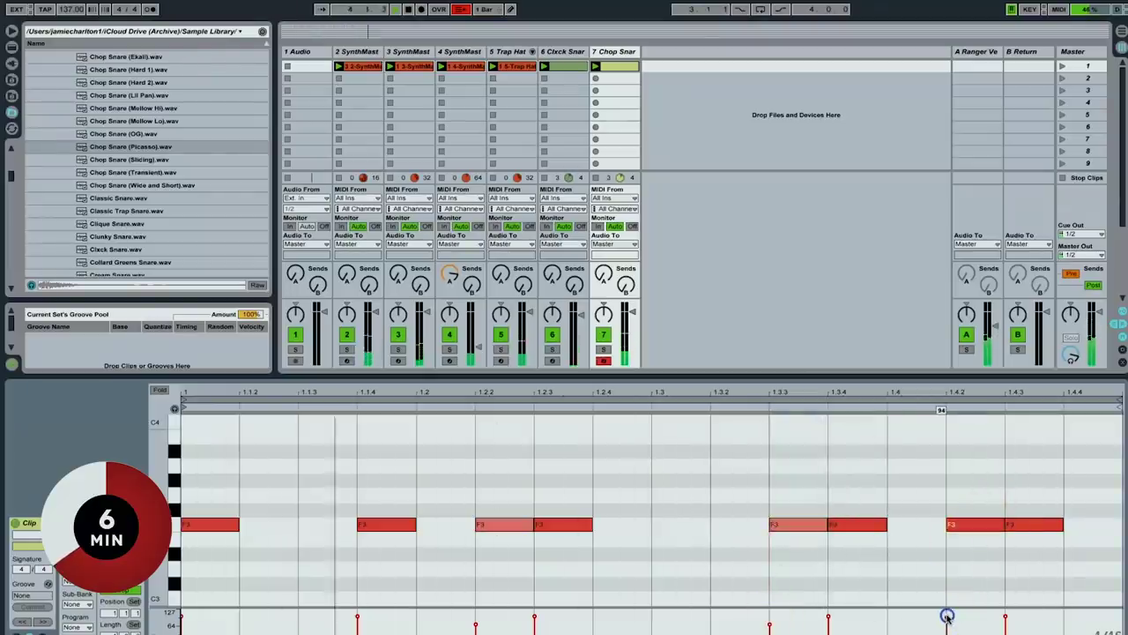
{"action": "left_click", "coordinate": [730, 175]}
Add an eighth MIDI track after the Chop Snare track and collapse the Snares and Snares/Claps sample folders.
{"action": "left_click", "coordinate": [617, 56]}
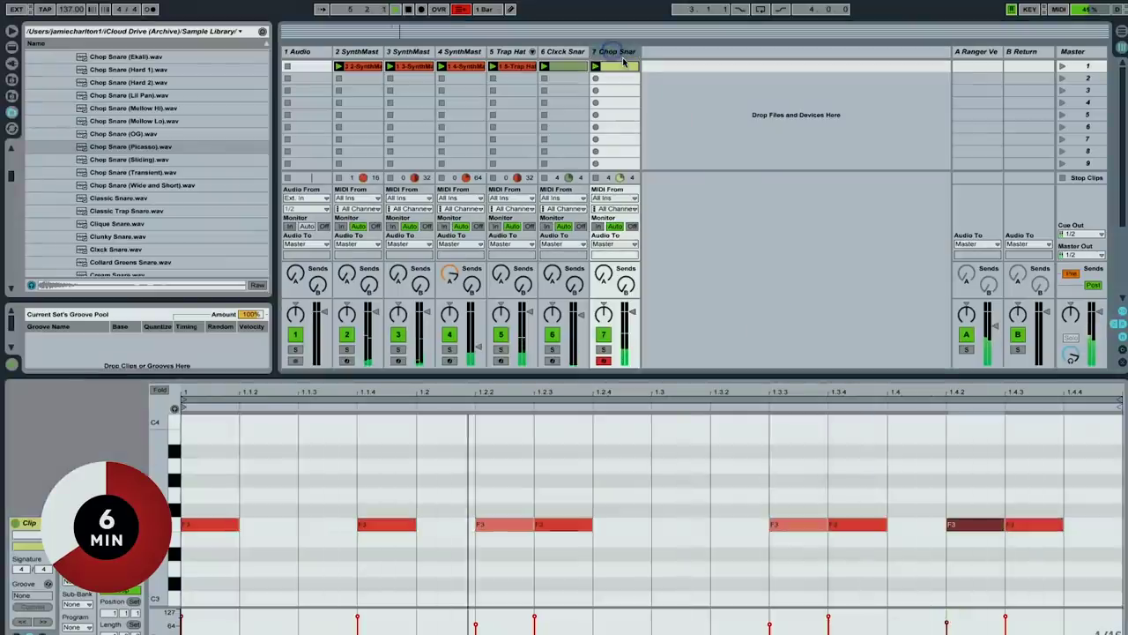
{"action": "key", "text": "super+shift+t"}
{"action": "scroll", "coordinate": [137, 165], "scroll_direction": "up", "scroll_amount": 10}
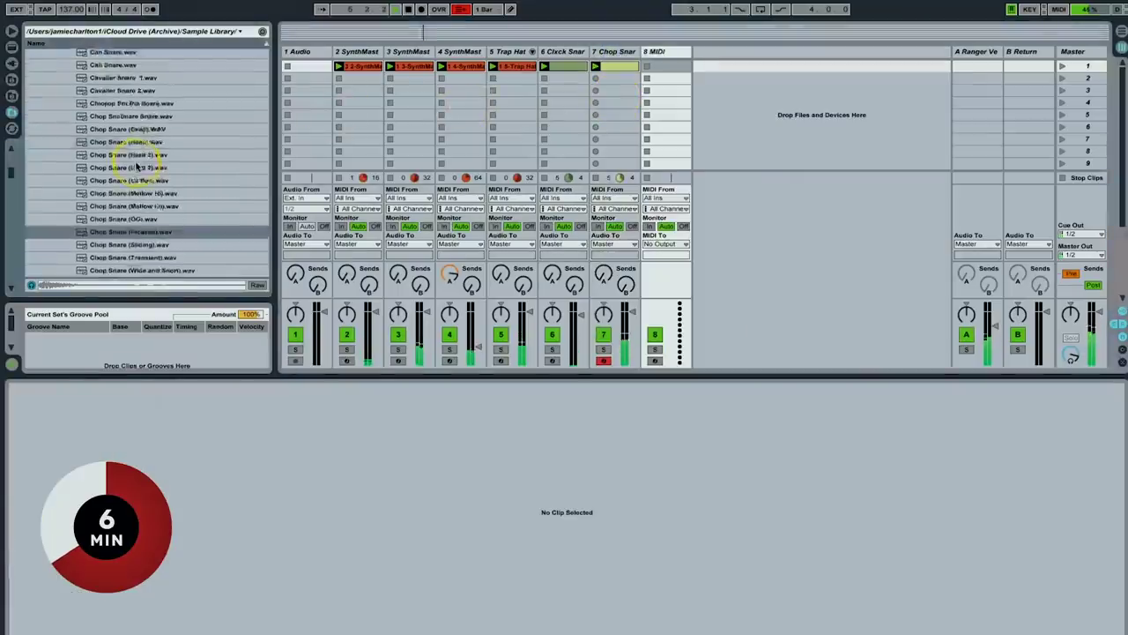
{"action": "left_click", "coordinate": [62, 143]}
{"action": "left_click", "coordinate": [55, 93]}
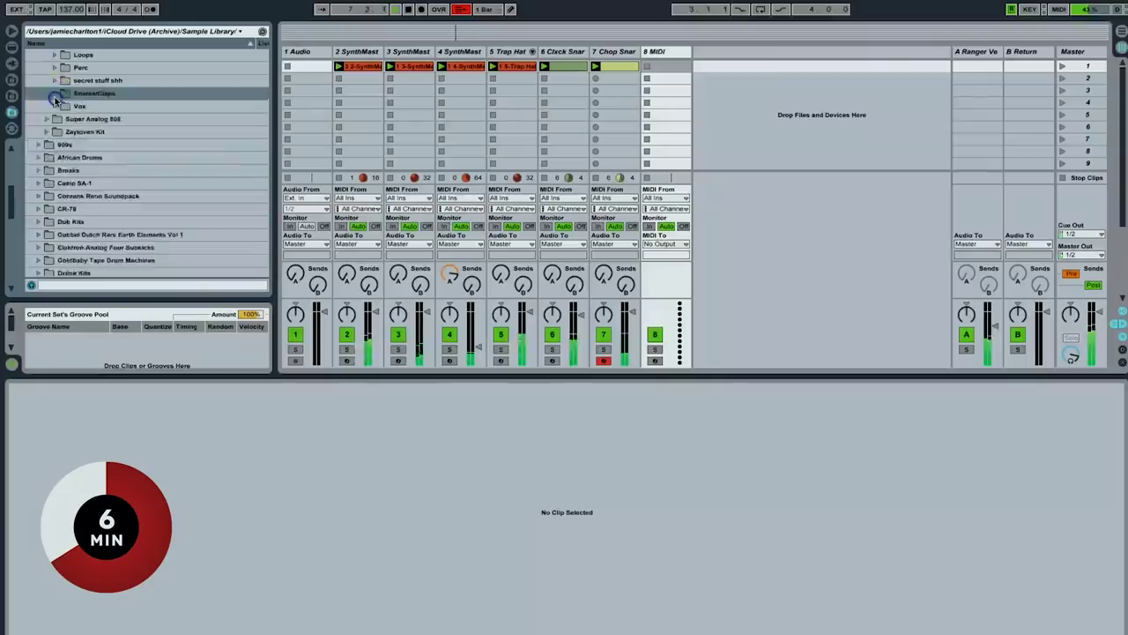
Open the 01 - Bassdrums sample folder inside Mark's Techno Kit, under TECHNO 2 and WAV.
{"action": "scroll", "coordinate": [55, 107], "scroll_direction": "up", "scroll_amount": 4}
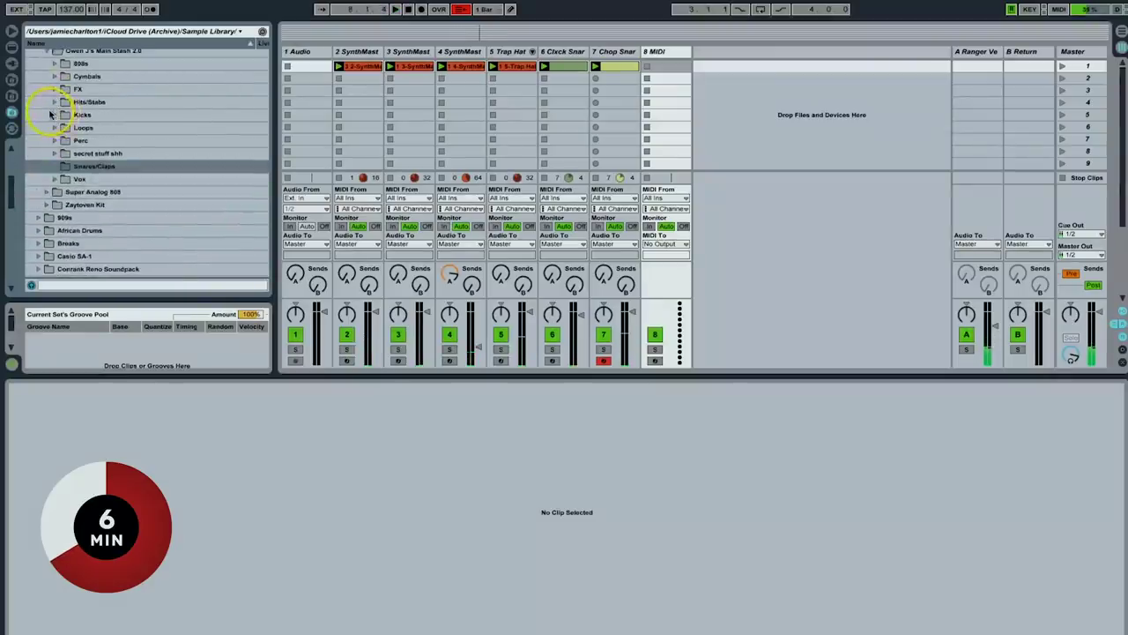
{"action": "left_click", "coordinate": [51, 115]}
{"action": "scroll", "coordinate": [132, 158], "scroll_direction": "down", "scroll_amount": 3}
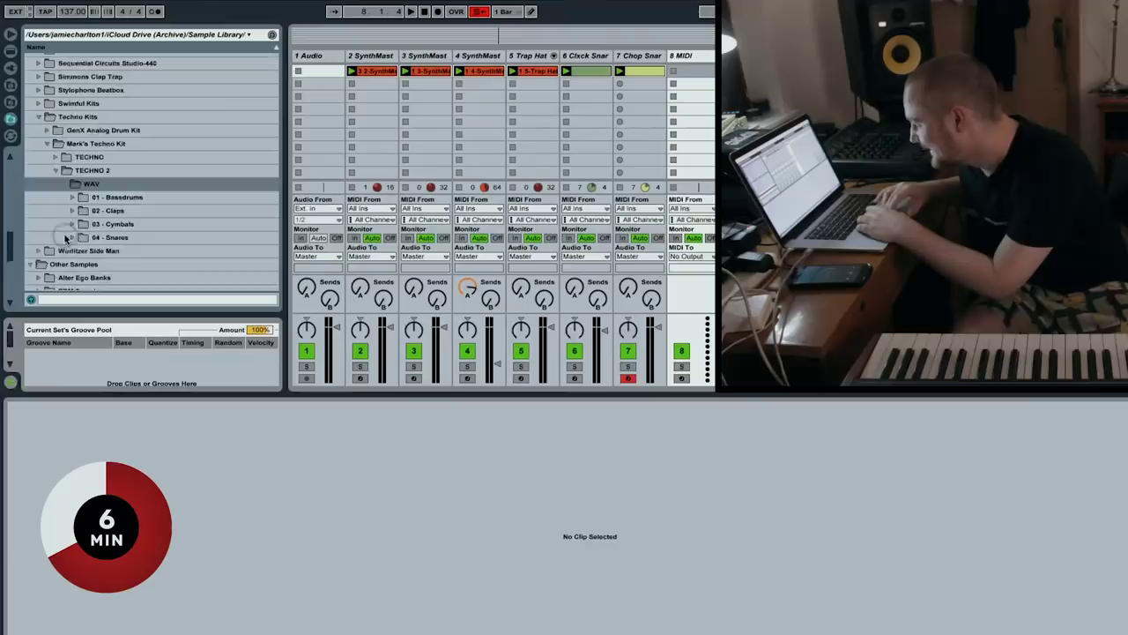
{"action": "left_click", "coordinate": [71, 197]}
Audition the BD 01 - 127 kick samples in the 01 - Bassdrums folder.
{"action": "left_click", "coordinate": [155, 200]}
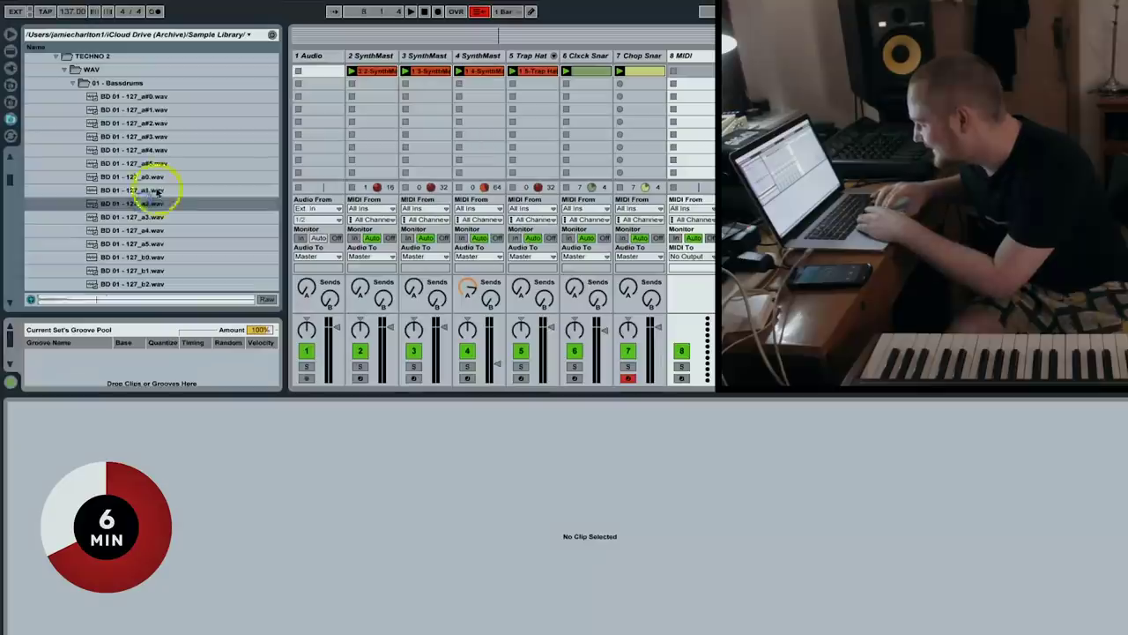
{"action": "left_click", "coordinate": [155, 189]}
{"action": "left_click", "coordinate": [151, 177]}
{"action": "left_click", "coordinate": [148, 163]}
{"action": "left_click", "coordinate": [147, 150]}
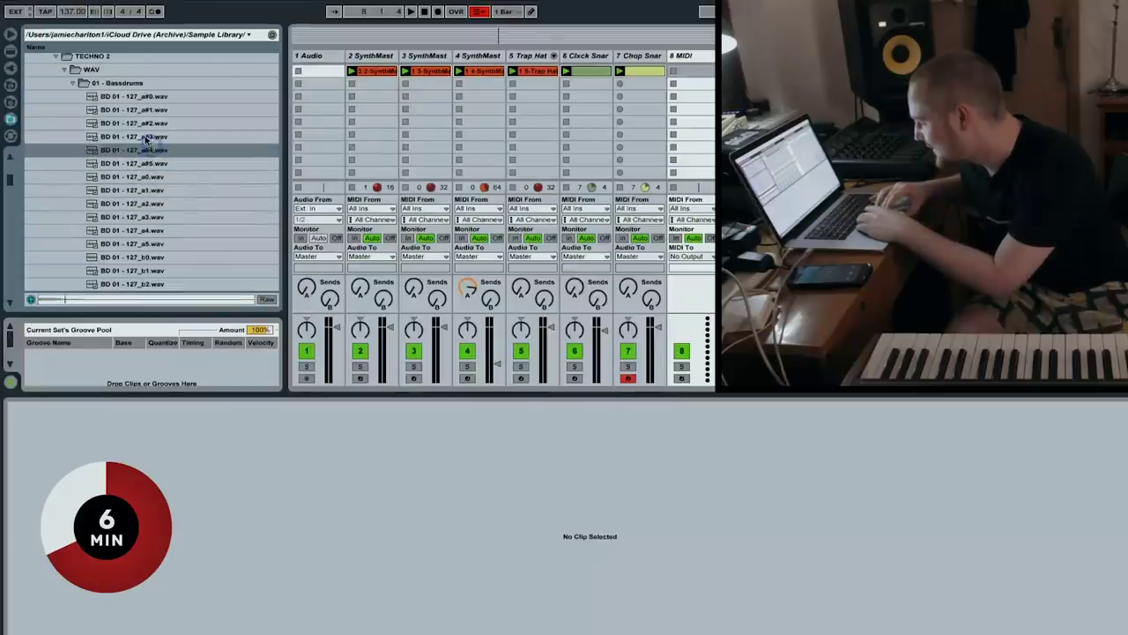
{"action": "left_click", "coordinate": [146, 139]}
{"action": "left_click", "coordinate": [152, 216]}
{"action": "left_click", "coordinate": [153, 227]}
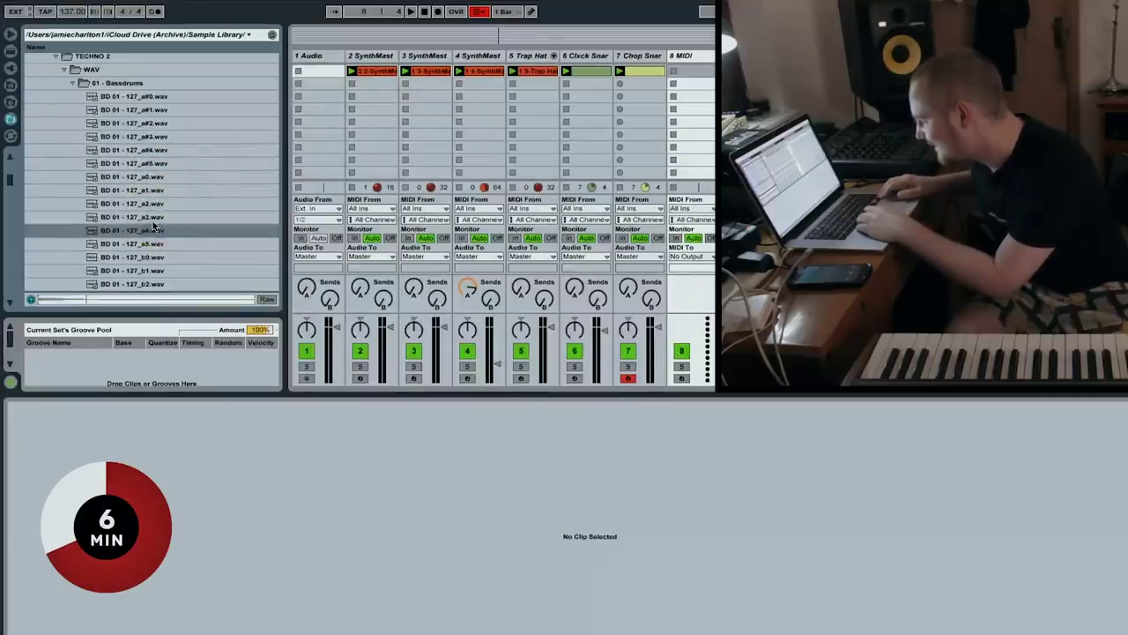
{"action": "key", "text": "Down"}
{"action": "key", "text": "Down"}
{"action": "left_click", "coordinate": [141, 243]}
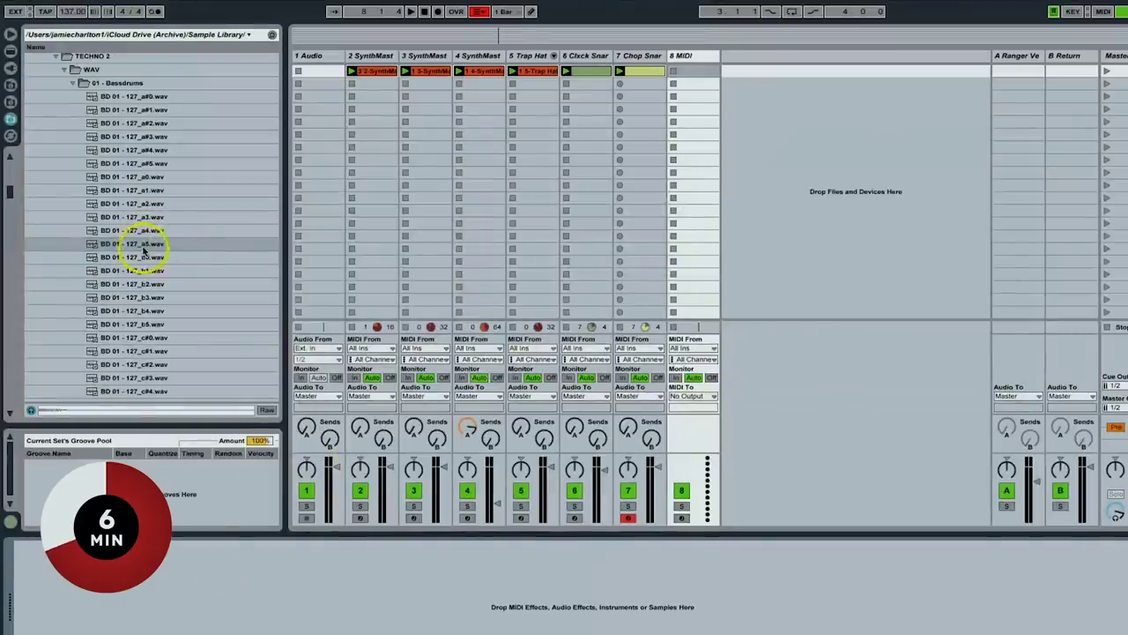
Load BD 01 - 127_a5.wav onto track 8 and create a one-bar clip with C3 kicks at 1.1.1 and 1.2.3.
{"action": "left_click_drag", "start_coordinate": [144, 250], "coordinate": [284, 604]}
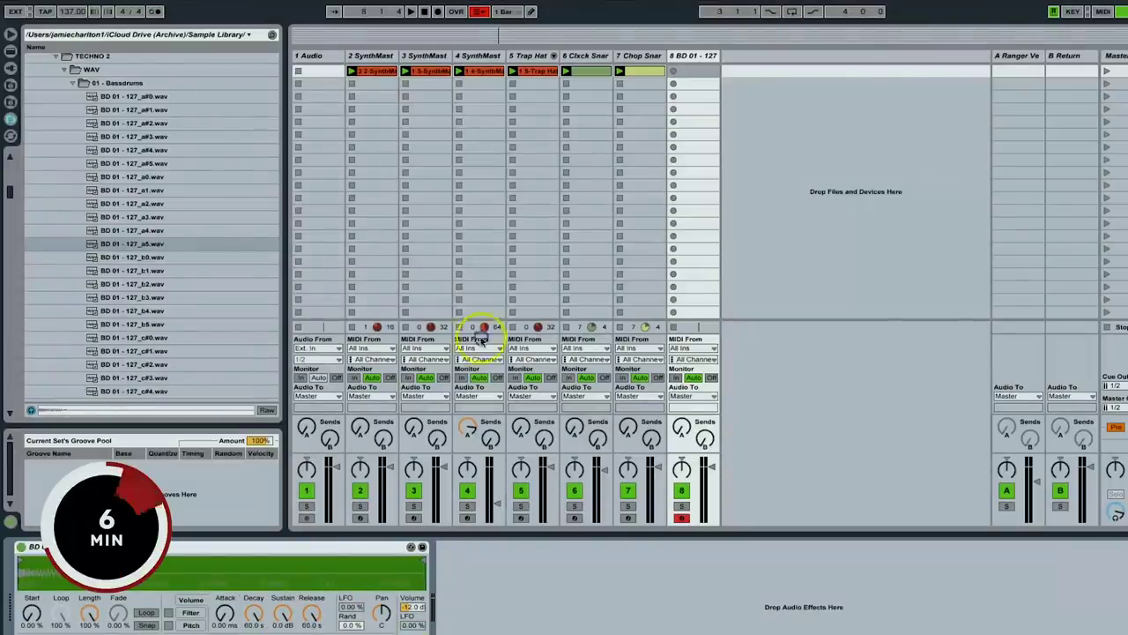
{"action": "left_click", "coordinate": [704, 74]}
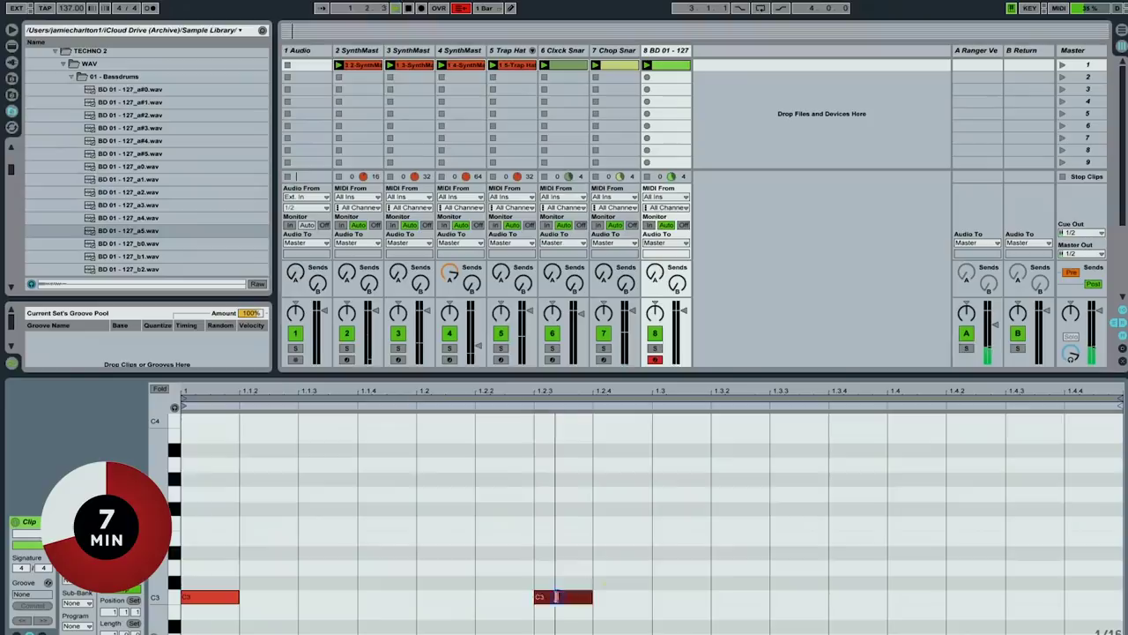
{"action": "left_click", "coordinate": [644, 554]}
{"action": "left_click", "coordinate": [867, 586]}
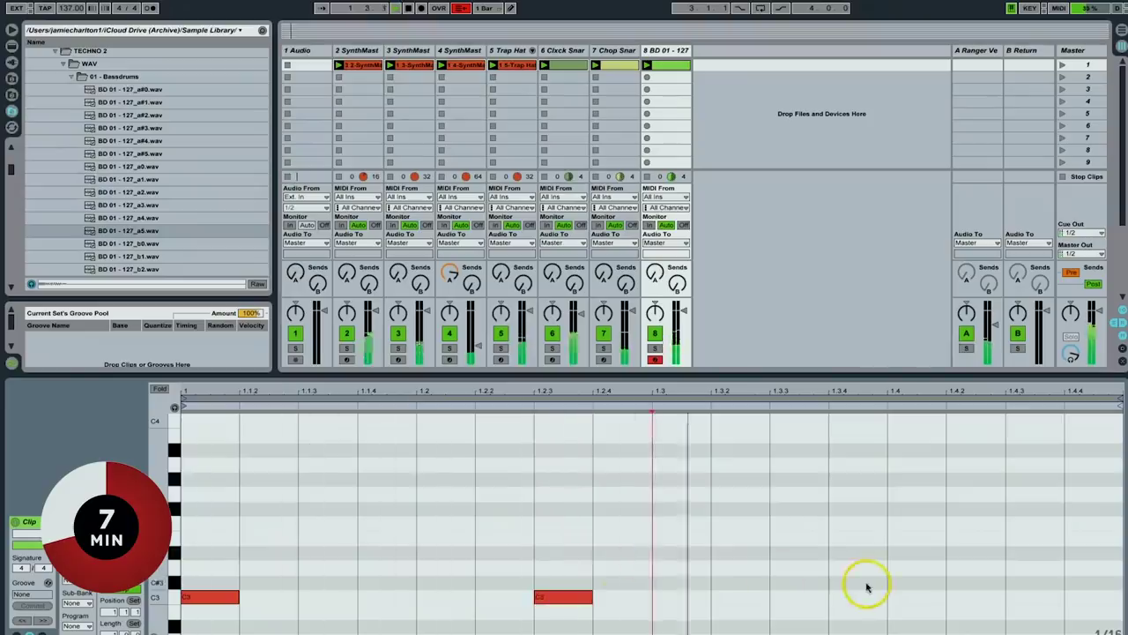
Extend the kick clip to two bars and add C3 notes at 2.1.3, 2.2.2 and 2.4.3.
{"action": "left_click", "coordinate": [451, 620]}
{"action": "left_click_drag", "start_coordinate": [113, 631], "coordinate": [113, 617]}
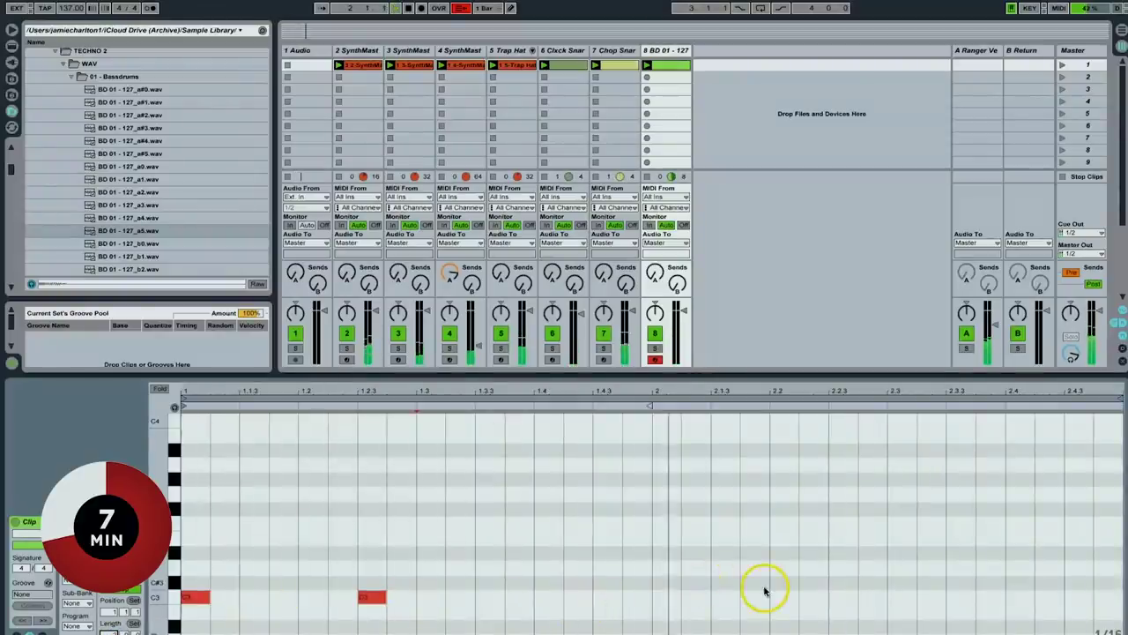
{"action": "double_click", "coordinate": [812, 597]}
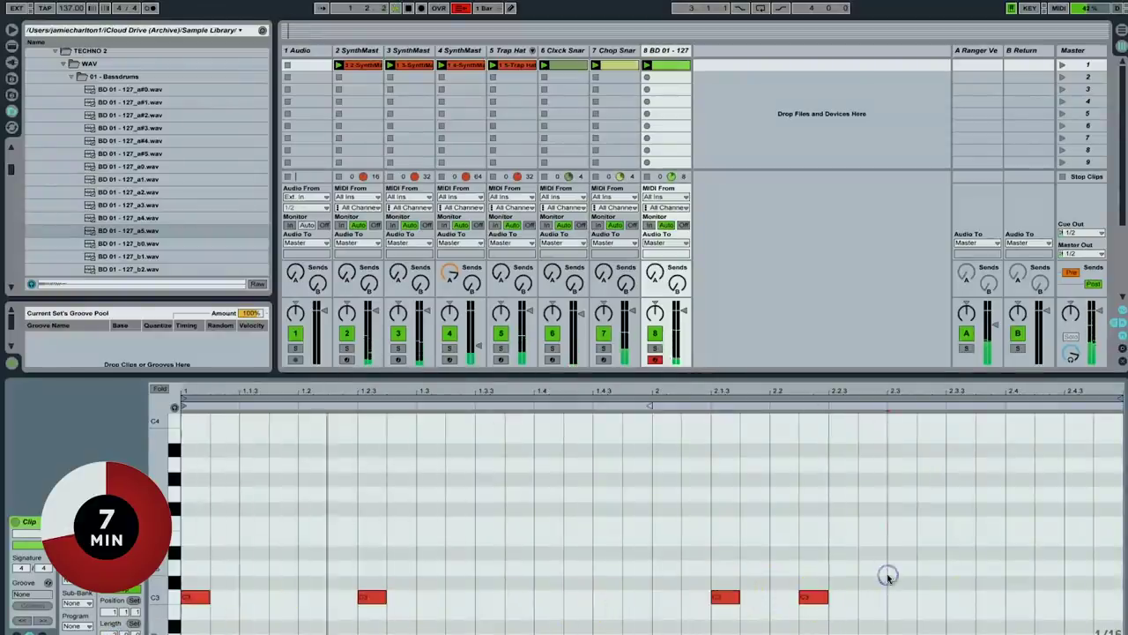
{"action": "double_click", "coordinate": [1068, 599]}
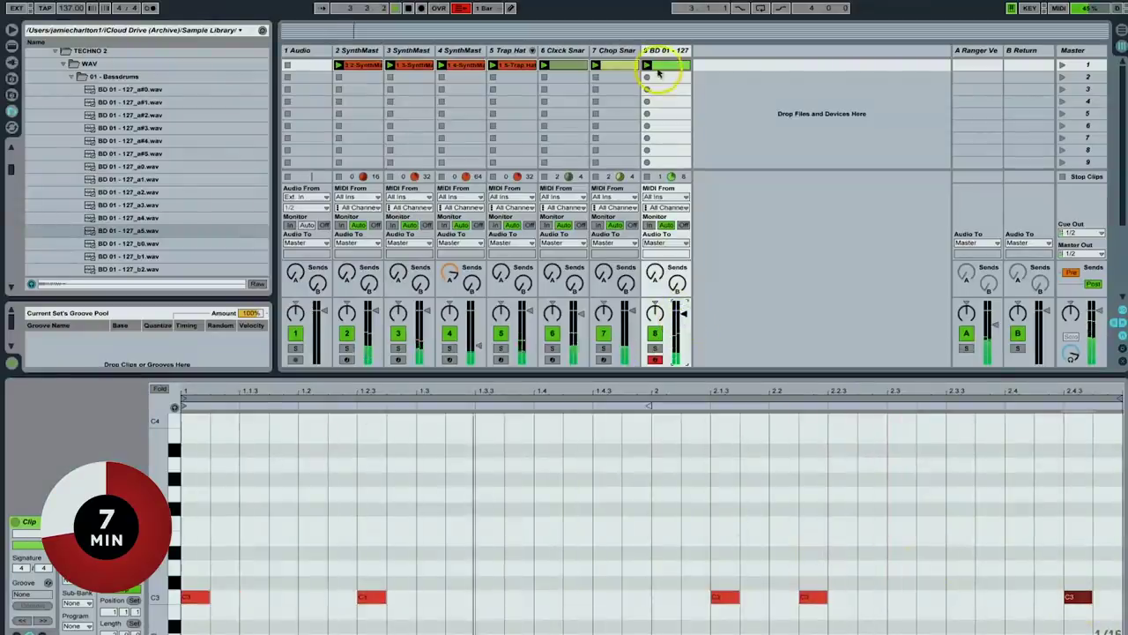
Add a ninth MIDI track and load Rob Papen's SubBoomBass Audio Unit onto it.
{"action": "key", "text": "super+shift+t"}
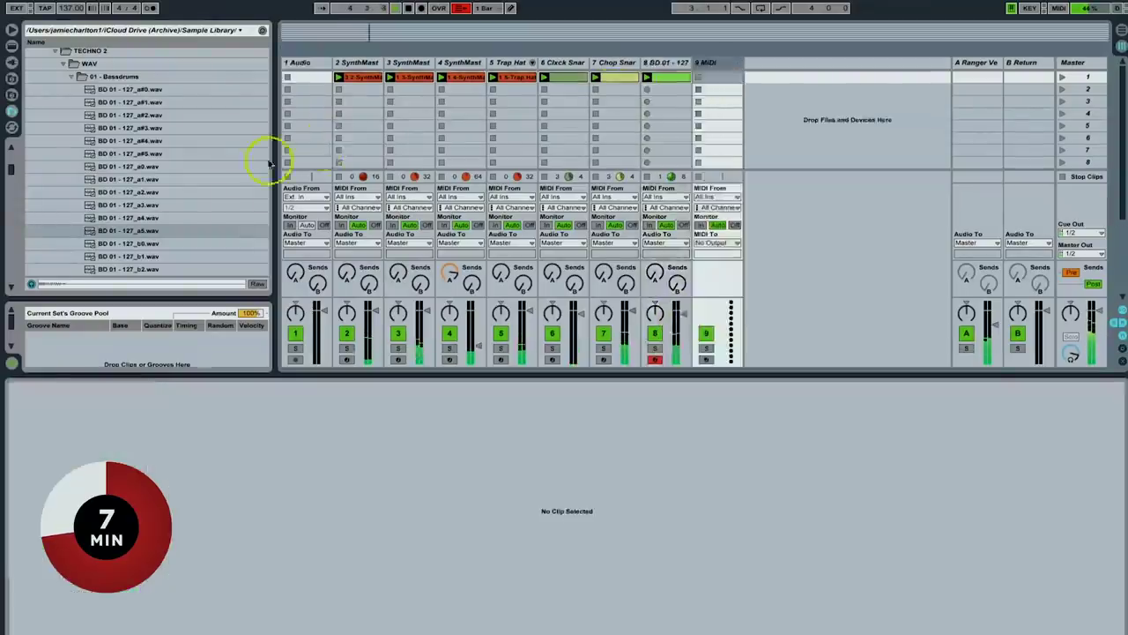
{"action": "left_click", "coordinate": [11, 63]}
{"action": "left_click", "coordinate": [37, 208]}
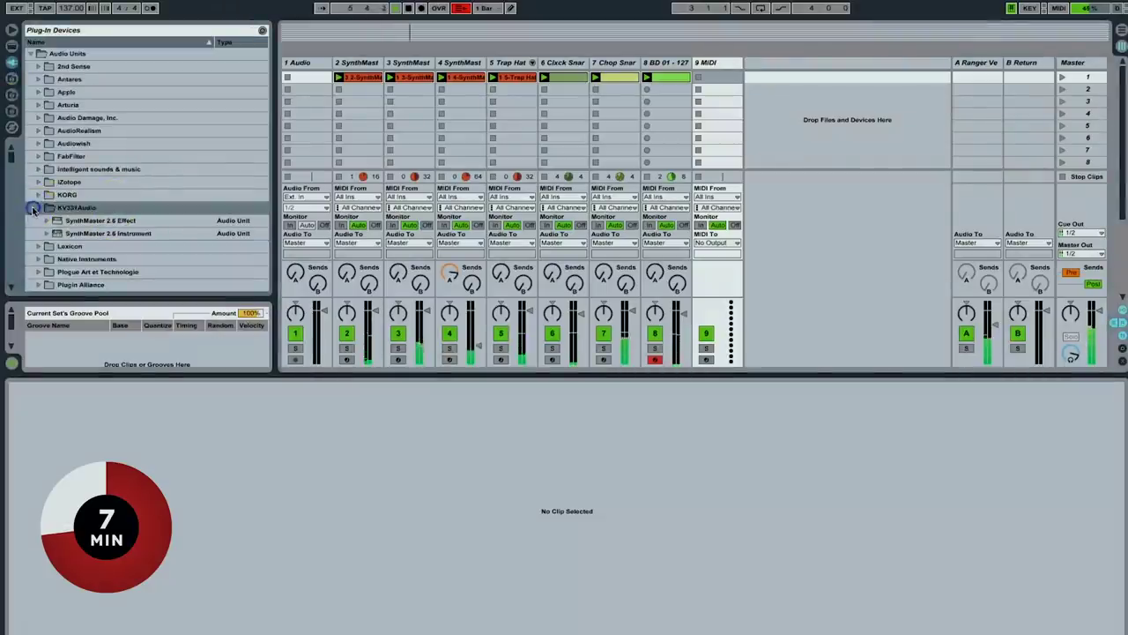
{"action": "scroll", "coordinate": [43, 171], "scroll_direction": "down", "scroll_amount": 3}
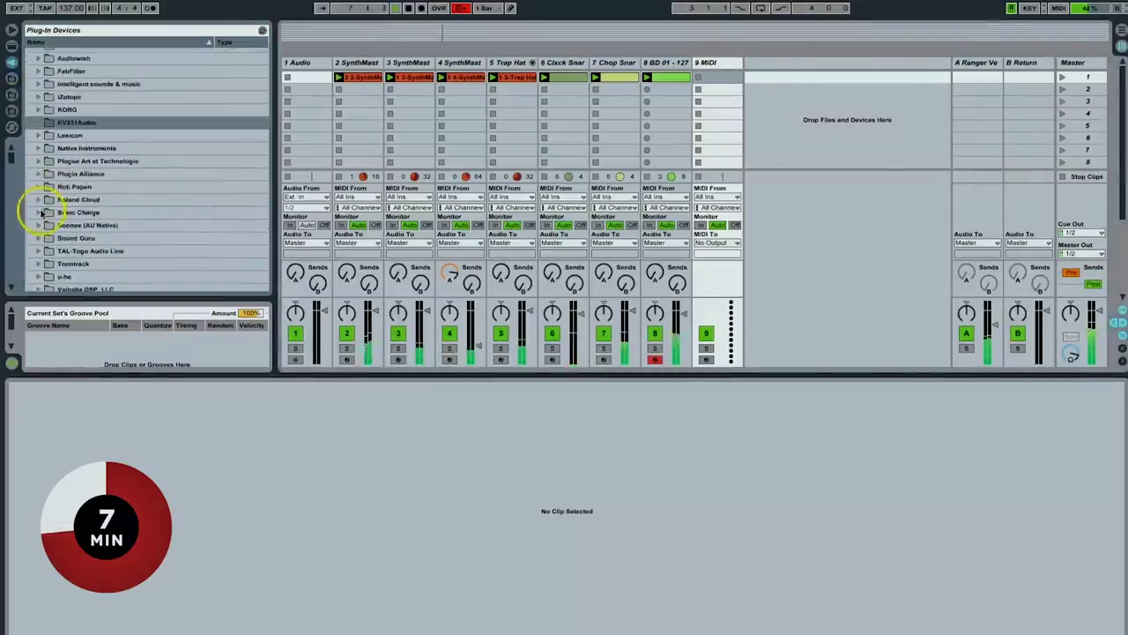
{"action": "left_click", "coordinate": [38, 186]}
{"action": "double_click", "coordinate": [76, 199]}
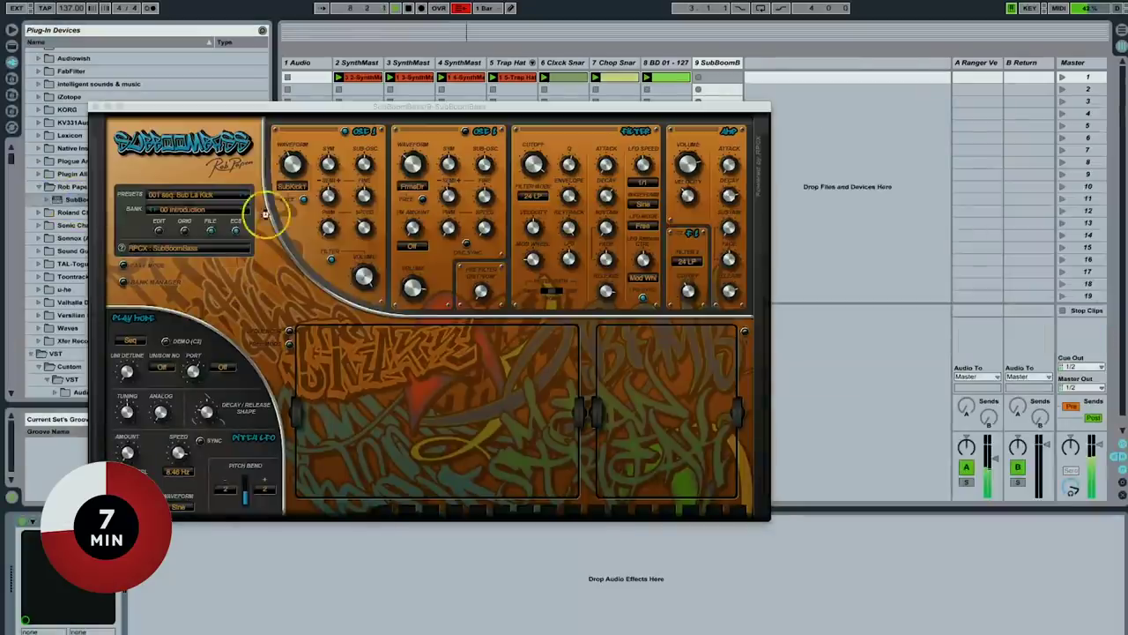
Reset SubBoomBass to its default preset and set both oscillators' waveforms to Square.
{"action": "left_click", "coordinate": [201, 196]}
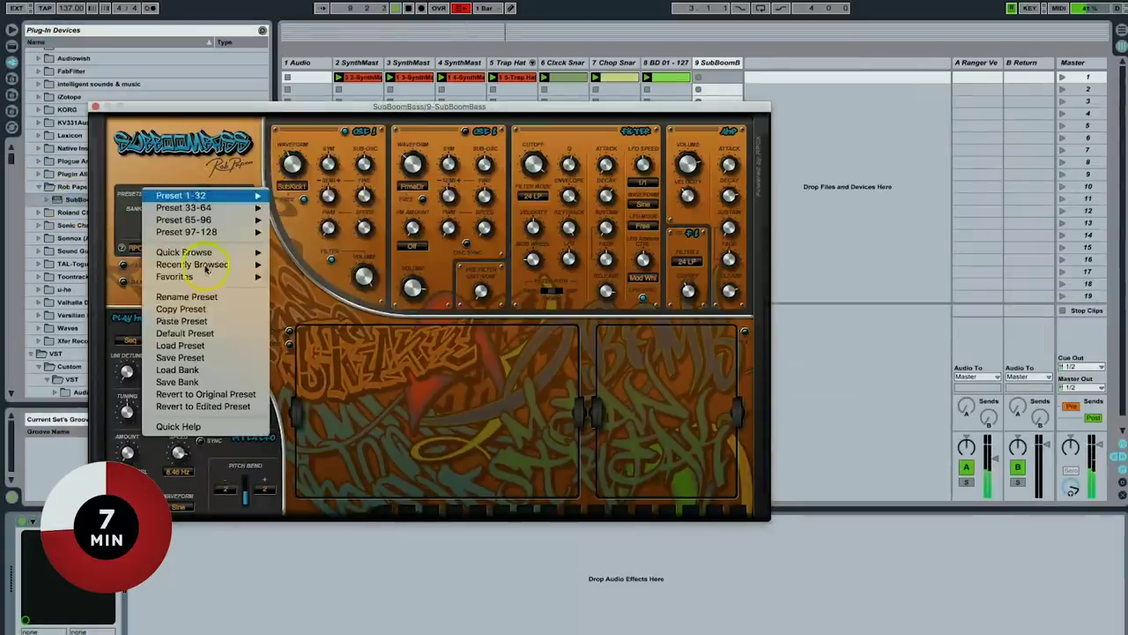
{"action": "left_click", "coordinate": [185, 333]}
{"action": "left_click", "coordinate": [294, 186]}
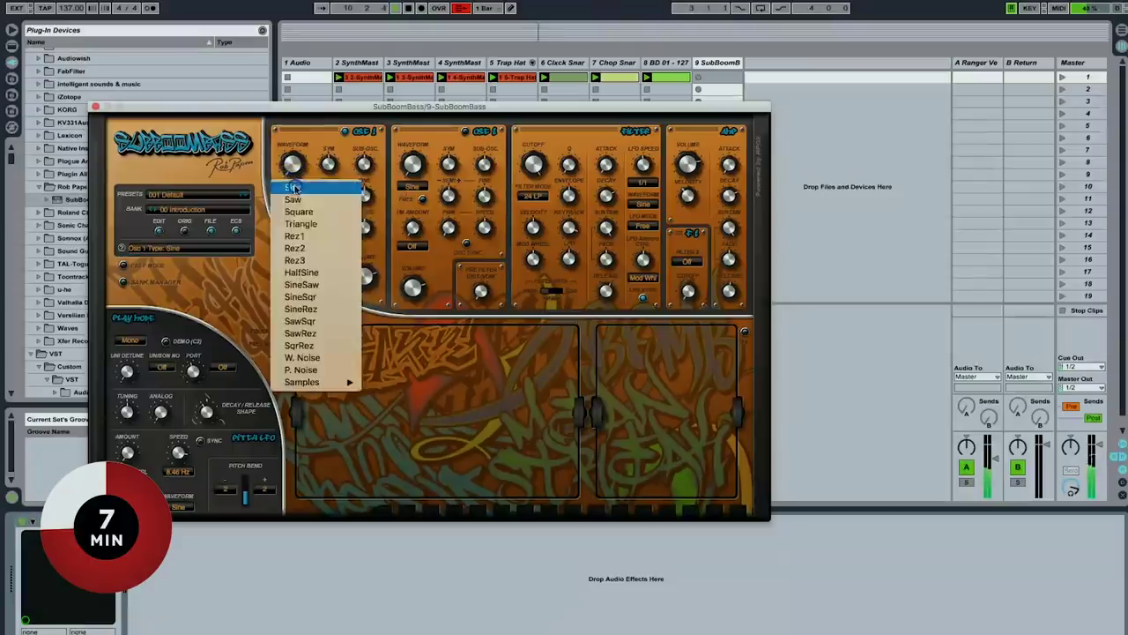
{"action": "left_click", "coordinate": [299, 213]}
{"action": "left_click", "coordinate": [412, 165]}
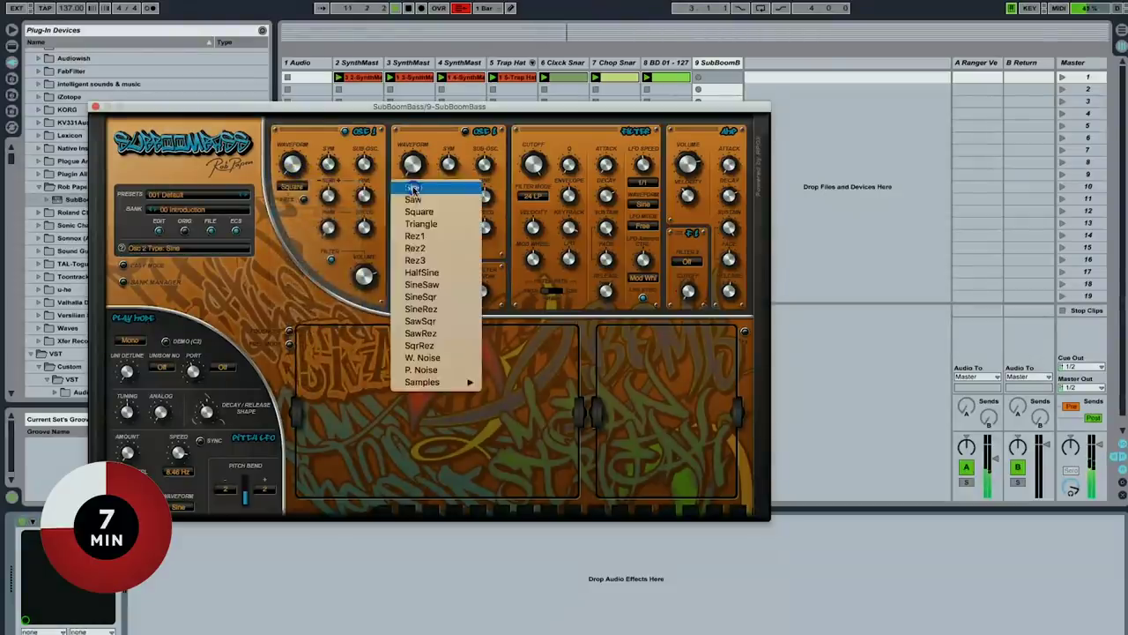
{"action": "left_click", "coordinate": [607, 183]}
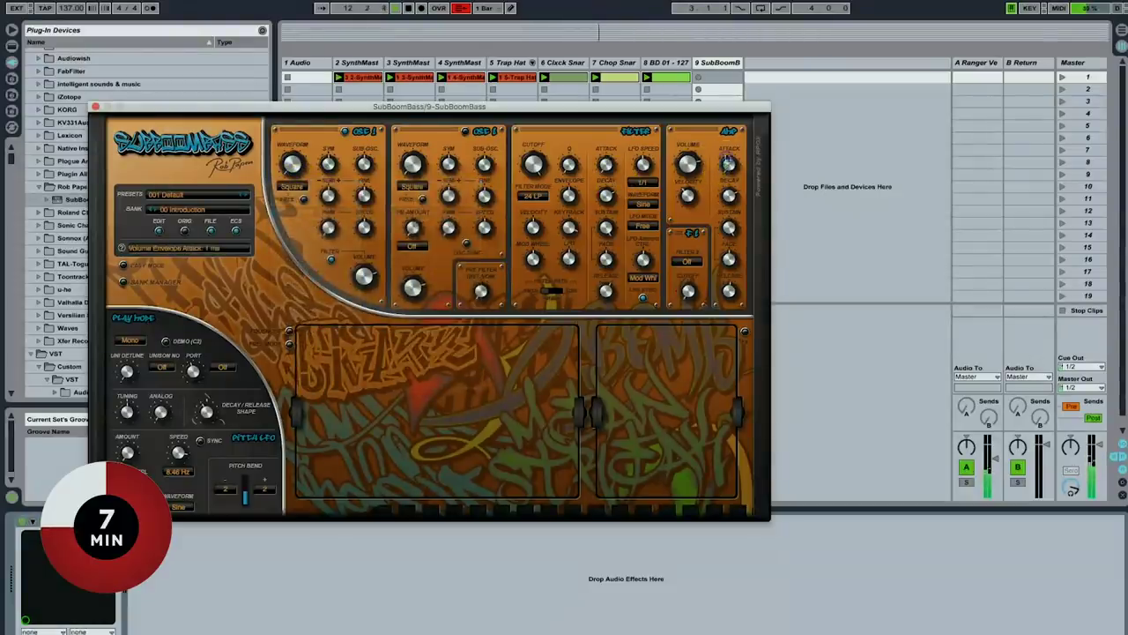
Detune SubBoomBass oscillator 1 to -8 cents with its fine tuning and close the plug-in window.
{"action": "left_click_drag", "start_coordinate": [727, 111], "coordinate": [724, 97]}
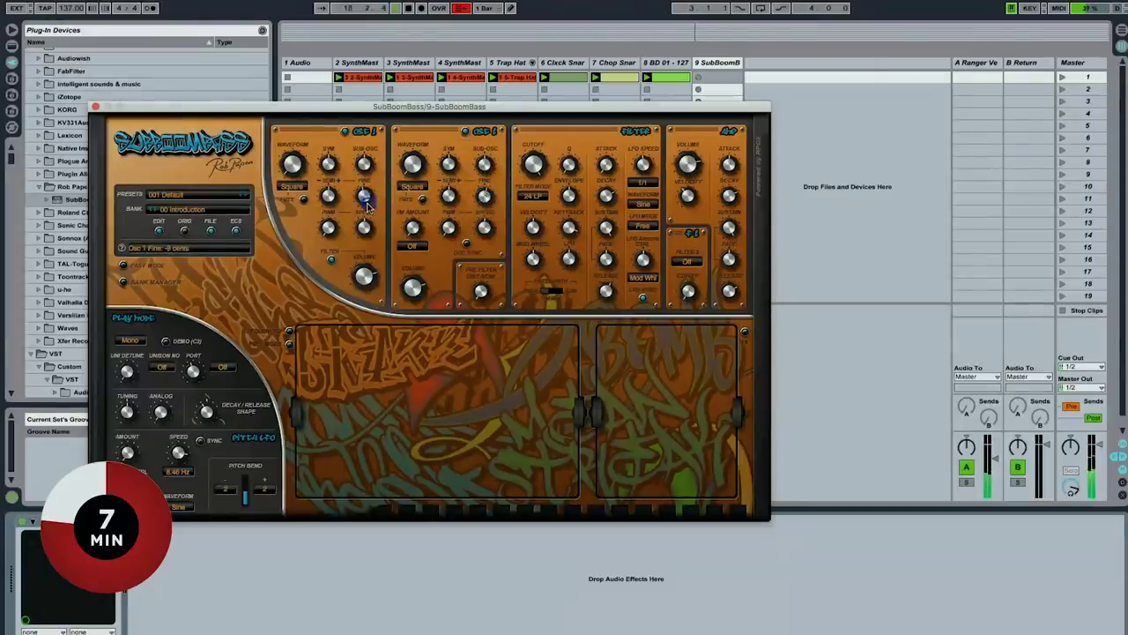
{"action": "left_click", "coordinate": [93, 106]}
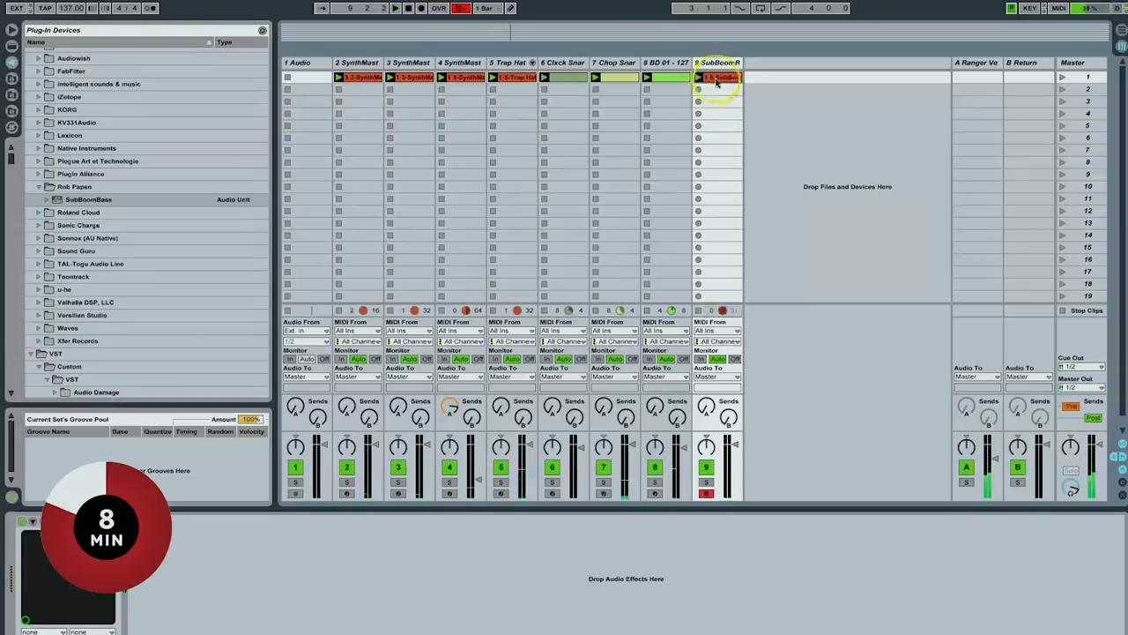
Open the recorded SubBoomBass clip on track 9 and quantize all its notes to the grid.
{"action": "double_click", "coordinate": [717, 78]}
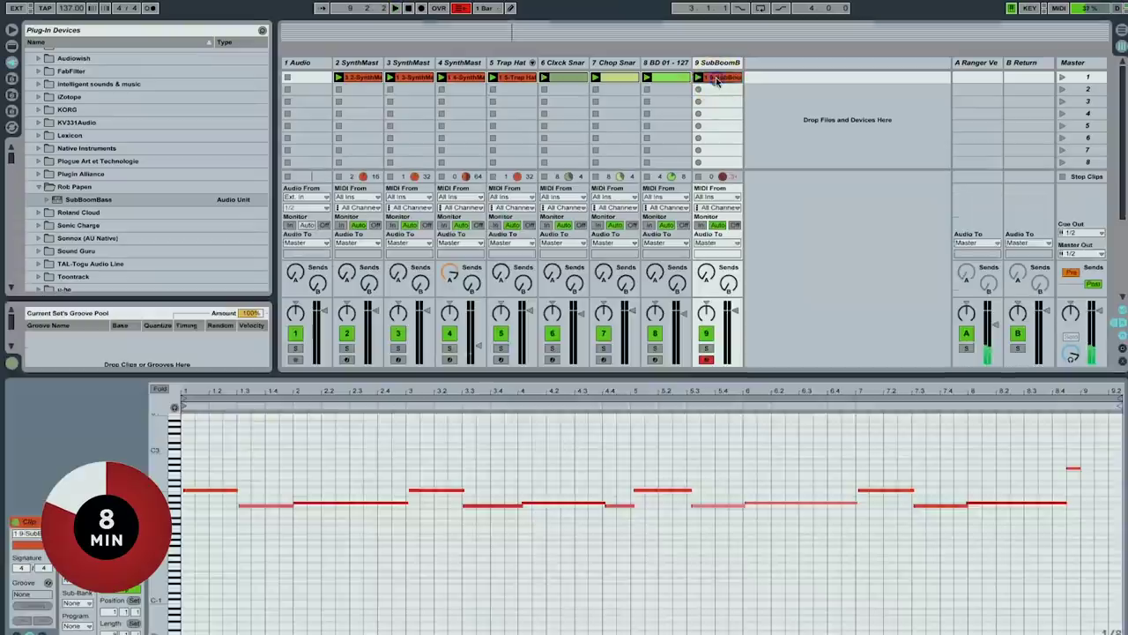
{"action": "left_click", "coordinate": [743, 573]}
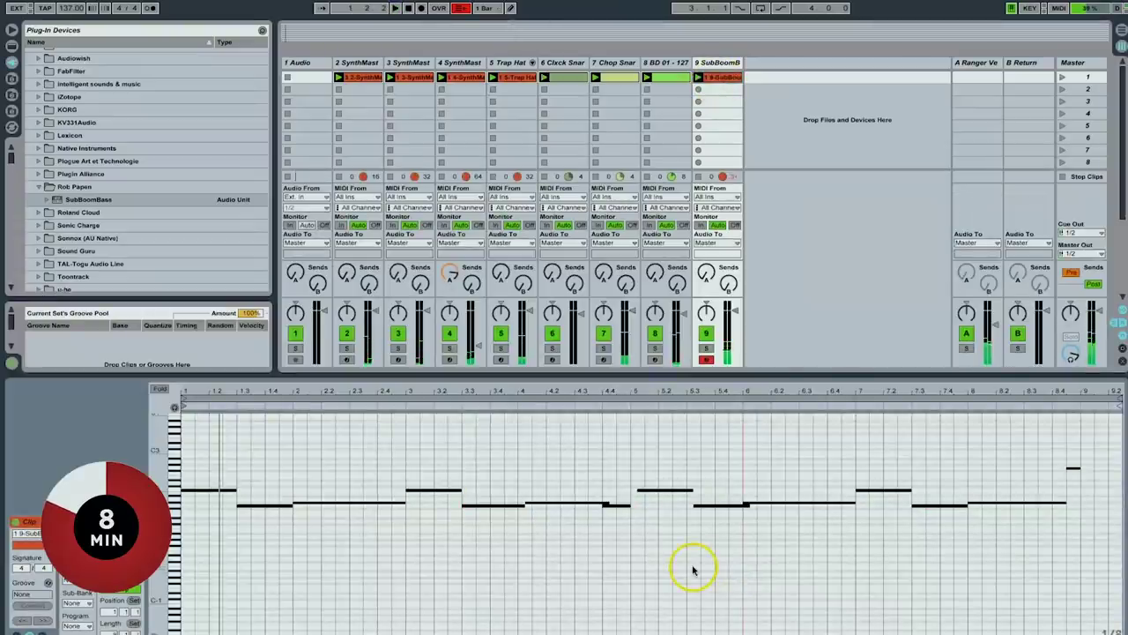